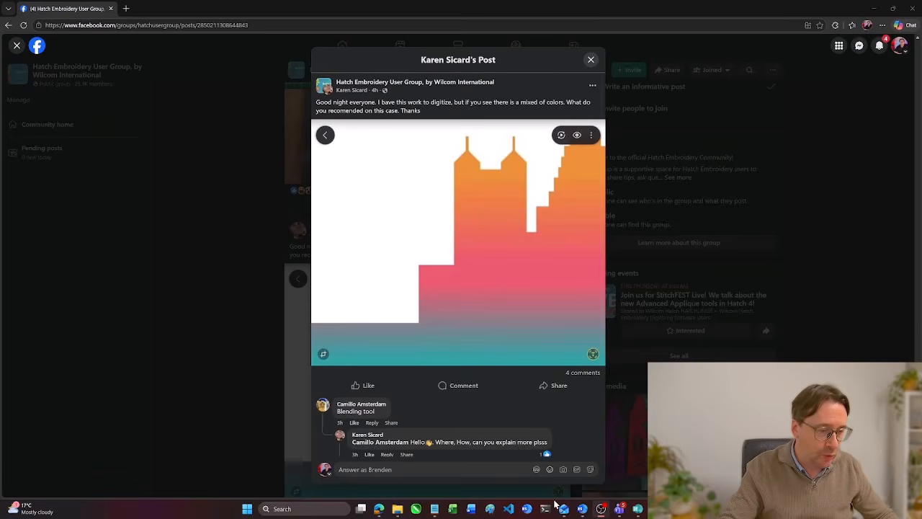
Switch to Hatch Embroidery and measure the width of the skyline artwork across its lower band.
{"action": "left_click", "coordinate": [637, 510]}
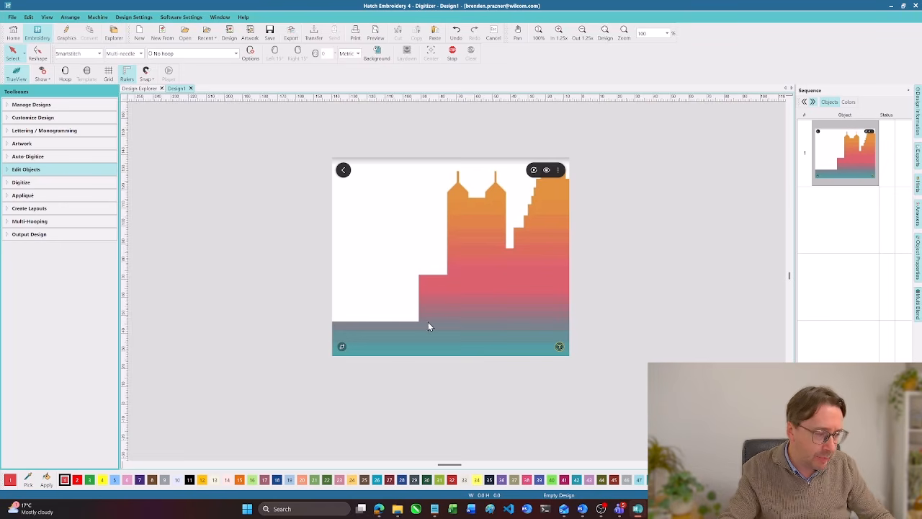
{"action": "key", "text": "m"}
{"action": "key", "text": "m"}
{"action": "left_click", "coordinate": [334, 324]}
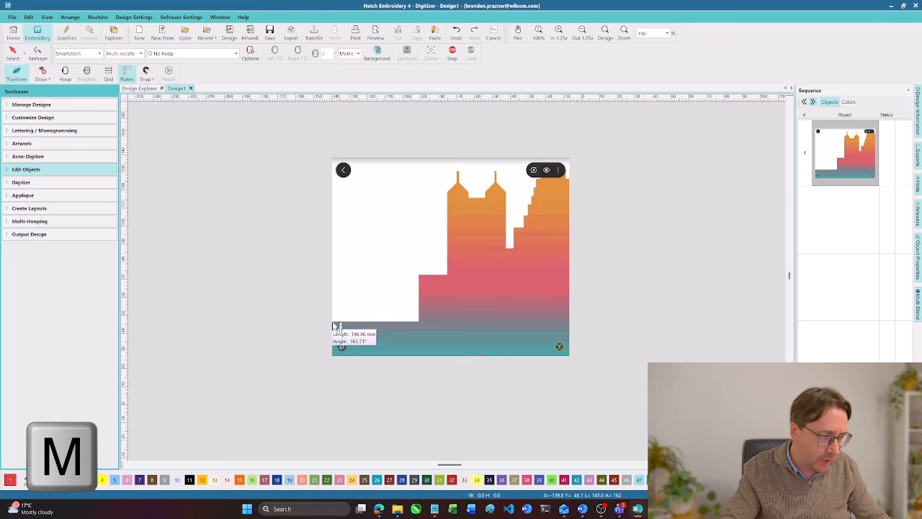
{"action": "left_click", "coordinate": [574, 328]}
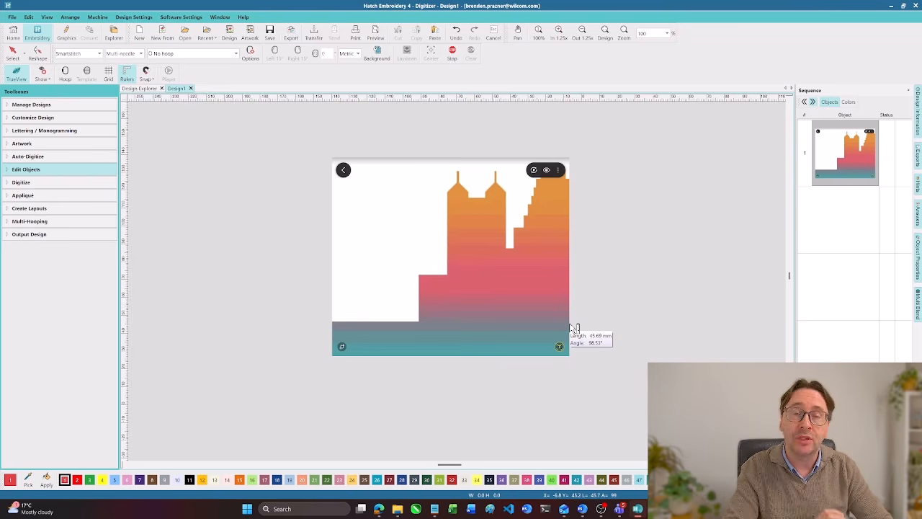
Start digitizing a closed shape with the Digitize Closed Shape tool.
{"action": "left_click", "coordinate": [18, 184]}
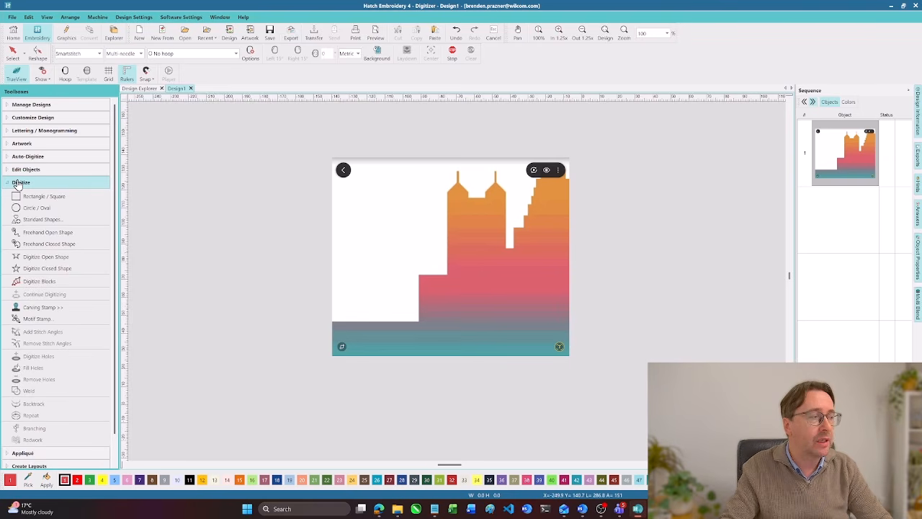
{"action": "left_click", "coordinate": [85, 268]}
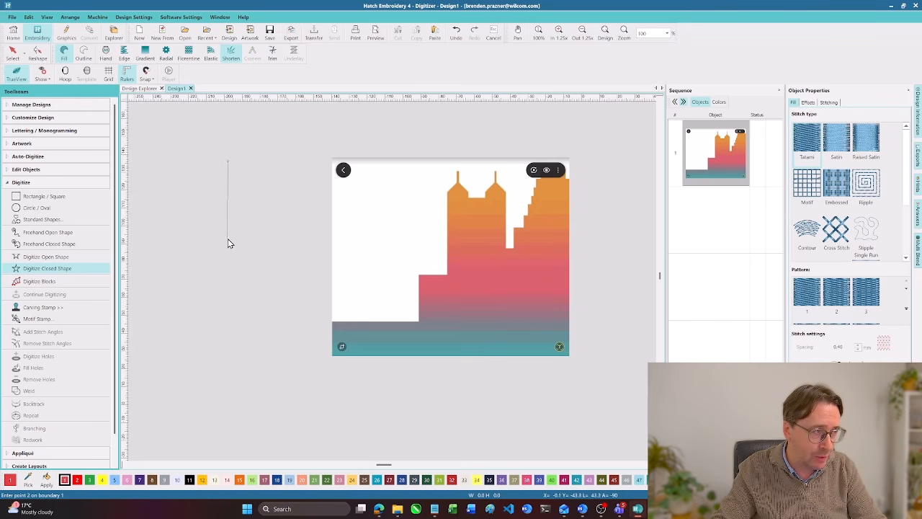
Try out a closed outline with right-angled corners and one triangular peak on the empty canvas beside the artwork, and discard it.
{"action": "left_click", "coordinate": [228, 238]}
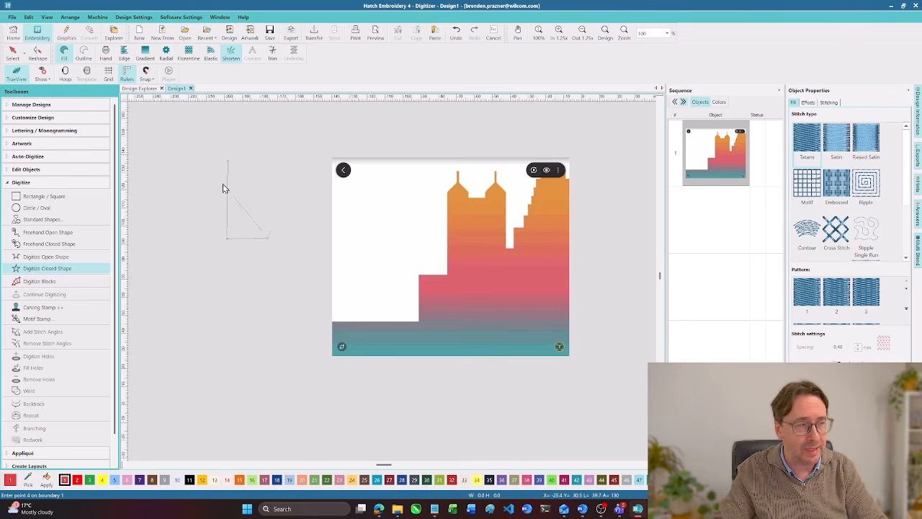
{"action": "key", "text": "BackSpace"}
{"action": "key", "text": "BackSpace"}
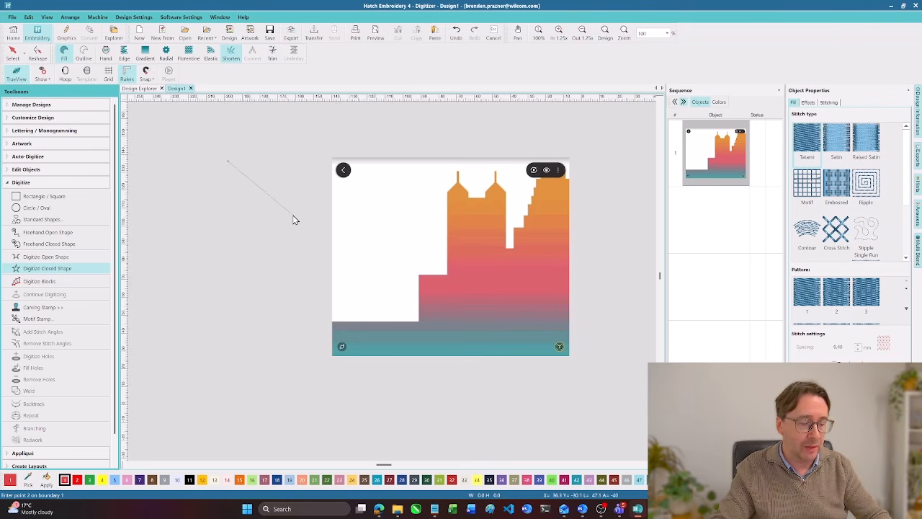
{"action": "left_click", "coordinate": [231, 164], "text": "ctrl"}
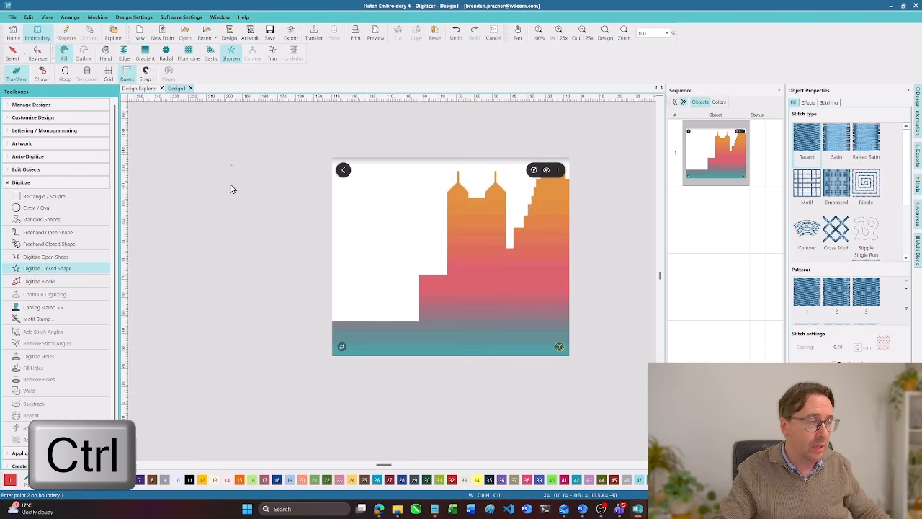
{"action": "left_click", "coordinate": [231, 250]}
{"action": "left_click", "coordinate": [284, 250]}
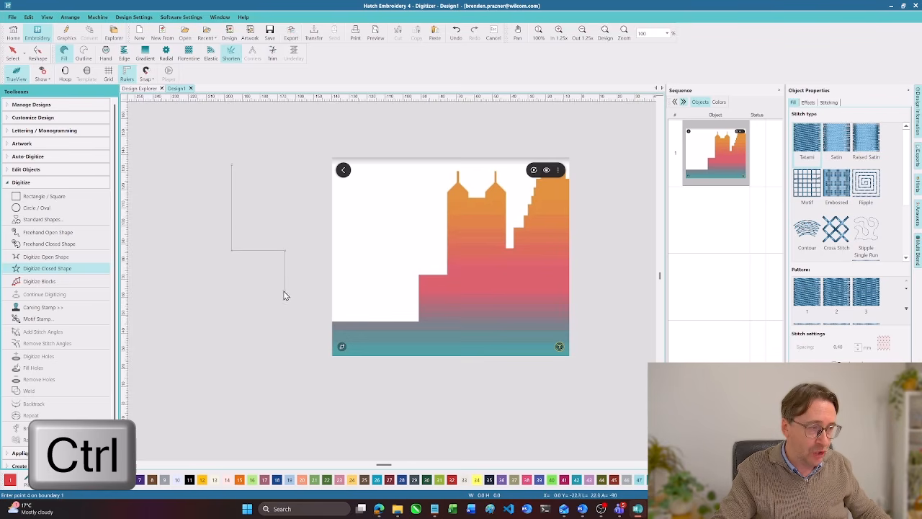
{"action": "left_click", "coordinate": [284, 294]}
{"action": "left_click", "coordinate": [228, 293]}
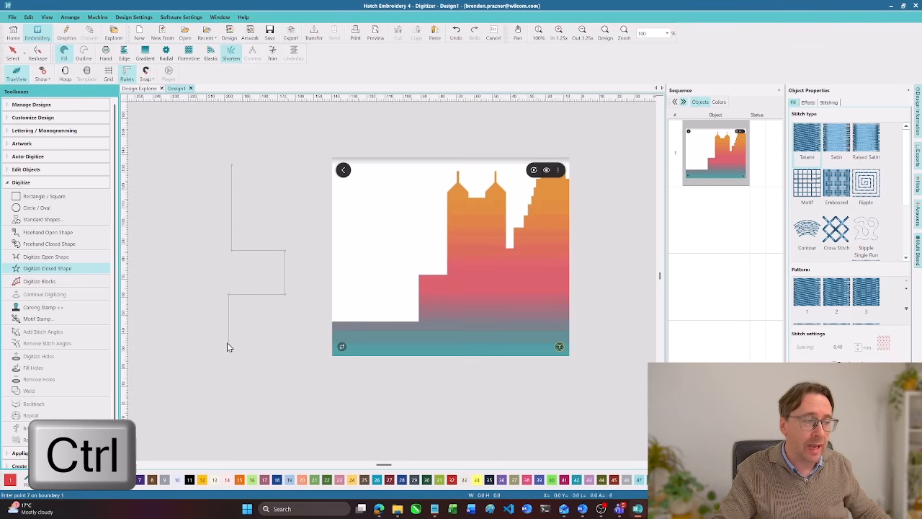
{"action": "left_click", "coordinate": [228, 342]}
{"action": "left_click", "coordinate": [175, 343]}
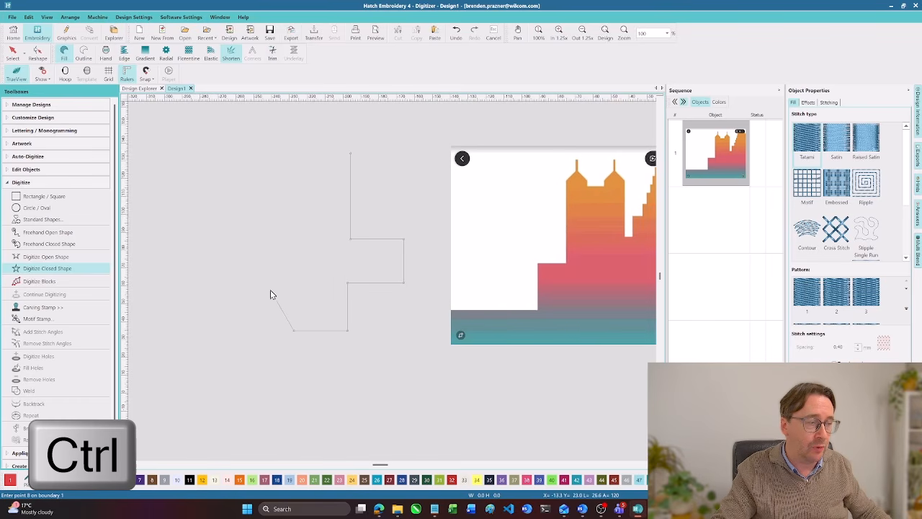
{"action": "left_click", "coordinate": [270, 289]}
{"action": "left_click", "coordinate": [246, 330]}
{"action": "left_click", "coordinate": [209, 340]}
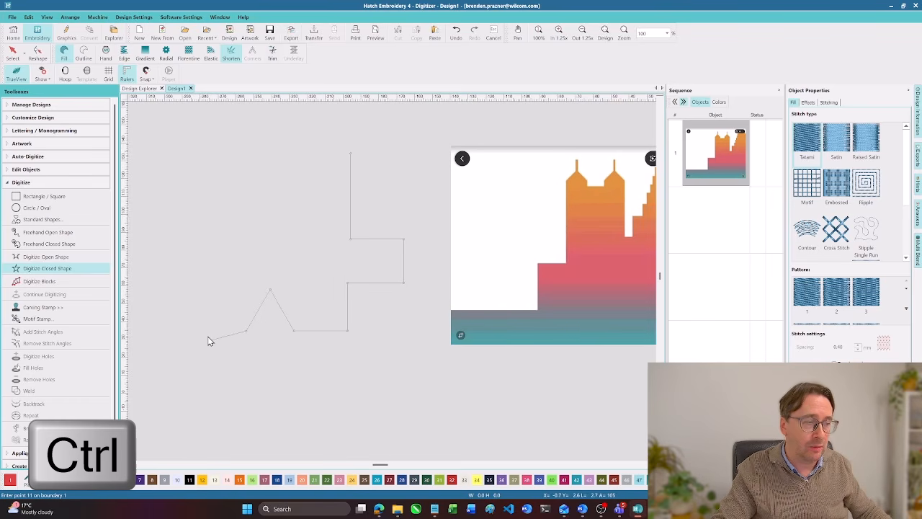
{"action": "key", "text": "BackSpace"}
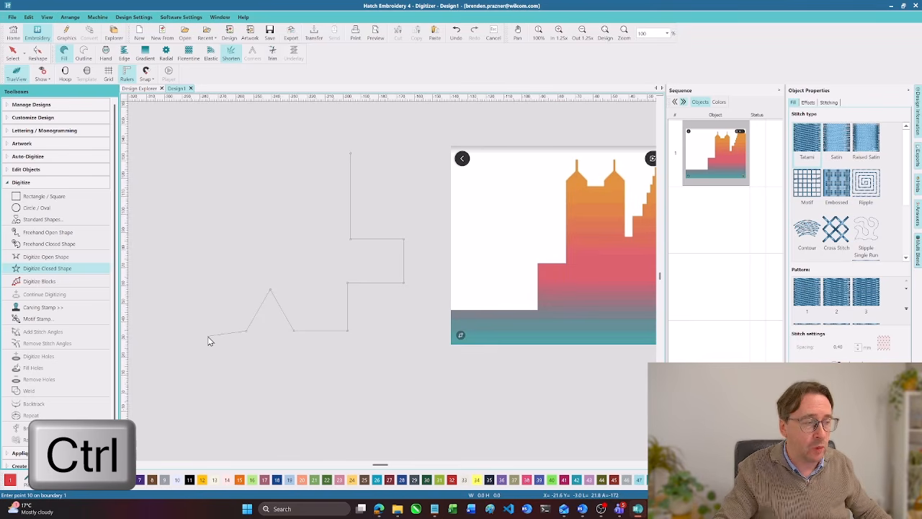
{"action": "left_click", "coordinate": [207, 335]}
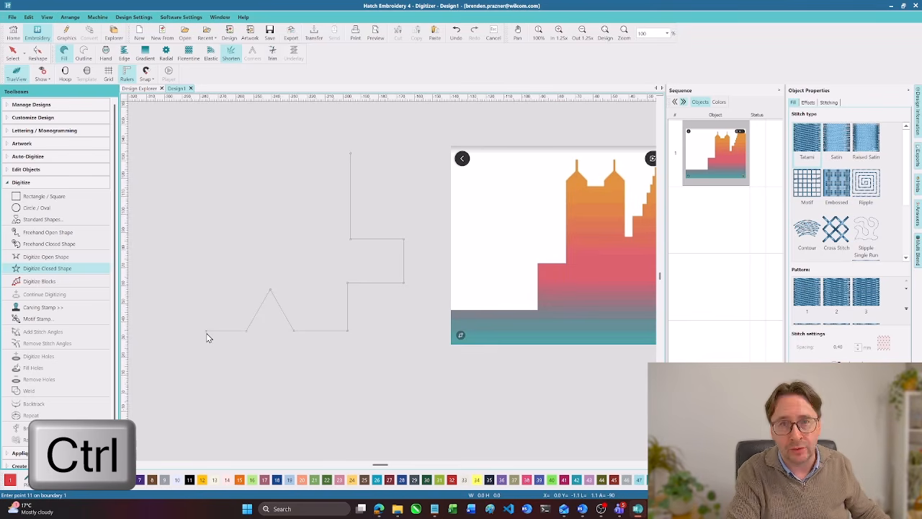
{"action": "key", "text": "Escape"}
Begin the skyline outline at the artwork's lower right corner, tracing up the right edge and across the top of the tallest building.
{"action": "scroll", "coordinate": [207, 337], "scroll_direction": "up", "scroll_amount": 3}
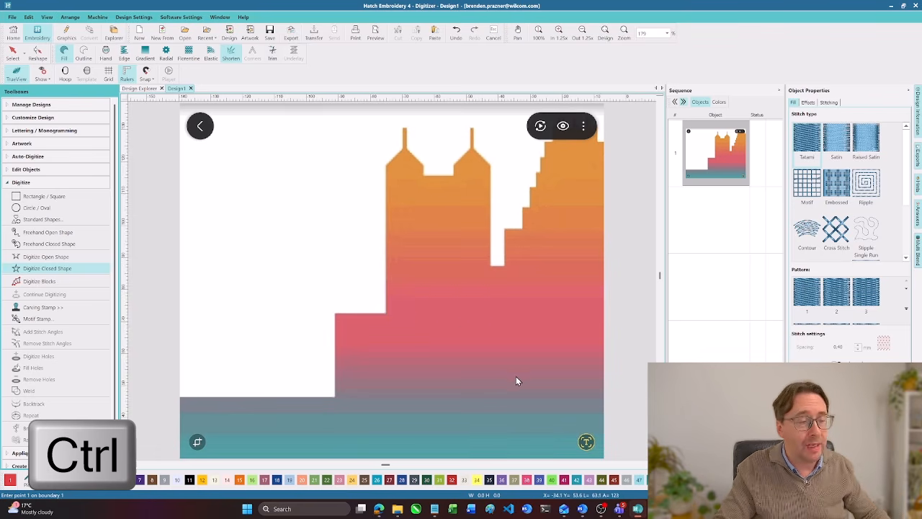
{"action": "left_click", "coordinate": [611, 436]}
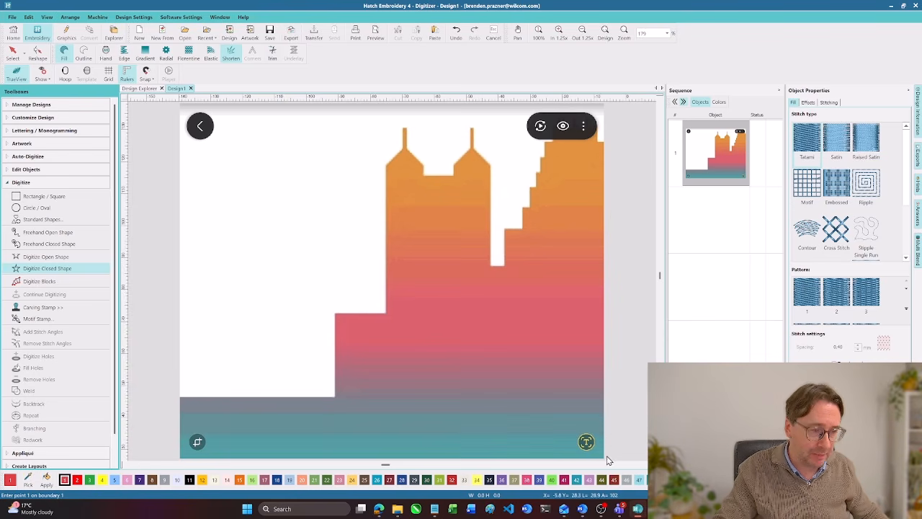
{"action": "left_click", "coordinate": [604, 142]}
{"action": "left_click", "coordinate": [598, 142]}
{"action": "left_click", "coordinate": [597, 125]}
{"action": "left_click", "coordinate": [552, 125]}
{"action": "left_click", "coordinate": [552, 142]}
{"action": "left_click", "coordinate": [544, 142]}
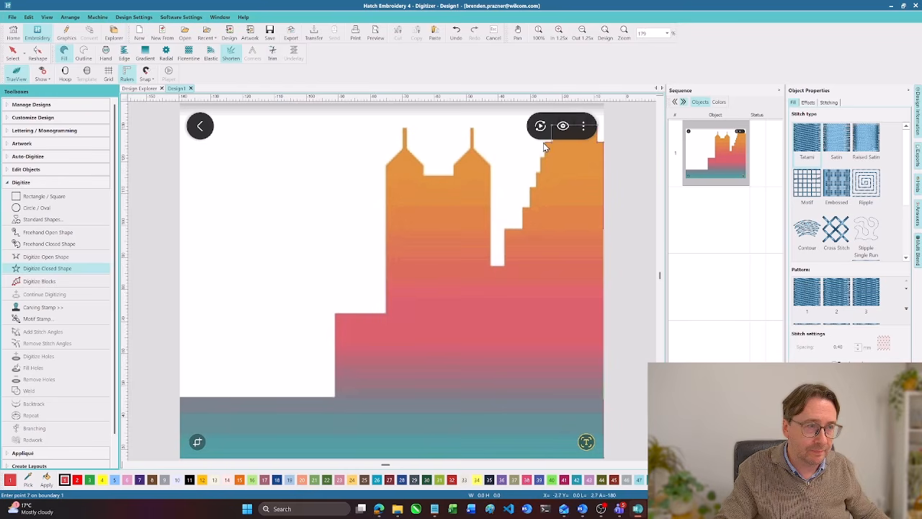
Continue the outline down the stair-stepped left side of the right-hand building to the narrow gap.
{"action": "left_click", "coordinate": [543, 158]}
{"action": "left_click", "coordinate": [544, 173]}
{"action": "left_click", "coordinate": [537, 173]}
{"action": "left_click", "coordinate": [537, 188]}
{"action": "left_click", "coordinate": [524, 209]}
{"action": "left_click", "coordinate": [524, 229]}
{"action": "left_click", "coordinate": [505, 229]}
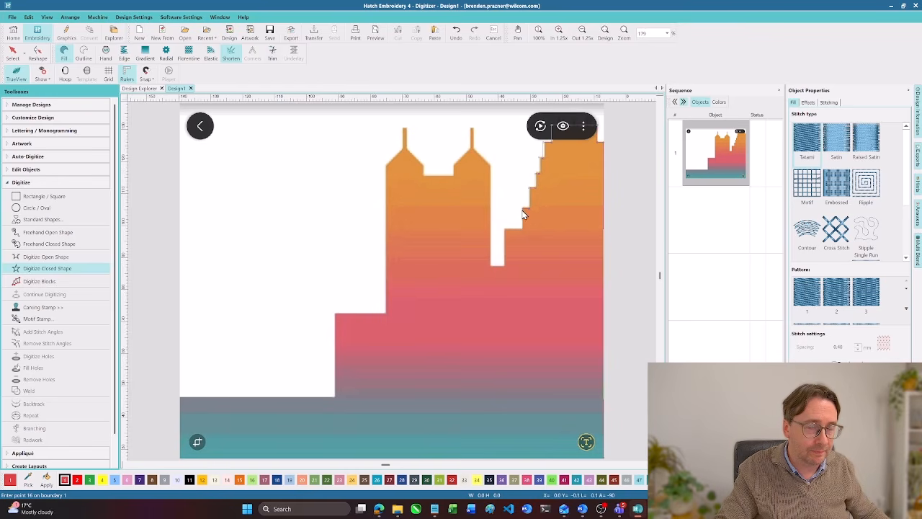
Trace the outline around the narrow gap, up the right tower's side and around its thin spire.
{"action": "left_click", "coordinate": [504, 265]}
{"action": "left_click", "coordinate": [490, 265]}
{"action": "left_click", "coordinate": [490, 167]}
{"action": "left_click", "coordinate": [473, 147]}
{"action": "left_click", "coordinate": [473, 130]}
{"action": "left_click", "coordinate": [471, 130]}
{"action": "left_click", "coordinate": [470, 147]}
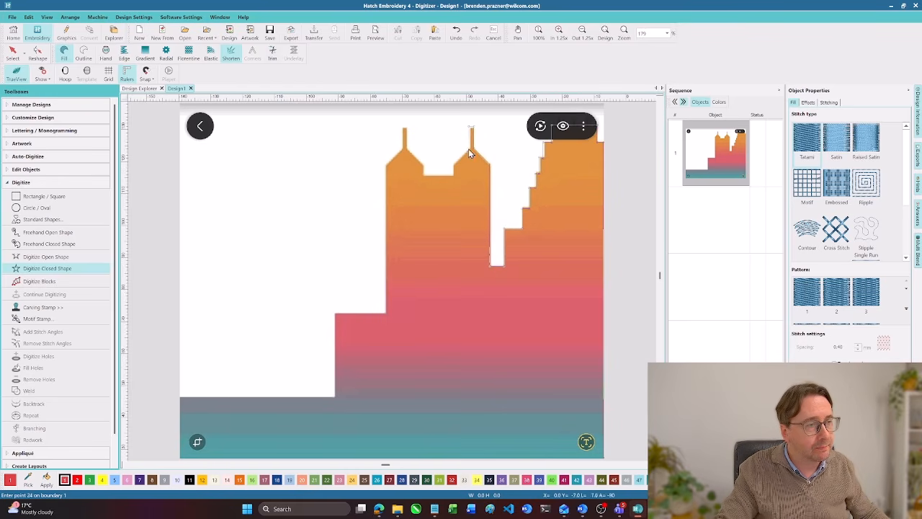
Trace the right tower's left roof slope, the recess between the towers, and up the left tower's spire.
{"action": "left_click", "coordinate": [454, 165]}
{"action": "left_click", "coordinate": [454, 175]}
{"action": "left_click", "coordinate": [423, 175]}
{"action": "left_click", "coordinate": [424, 165]}
{"action": "left_click", "coordinate": [408, 148]}
{"action": "left_click", "coordinate": [408, 131]}
{"action": "left_click", "coordinate": [408, 129]}
{"action": "left_click", "coordinate": [403, 129]}
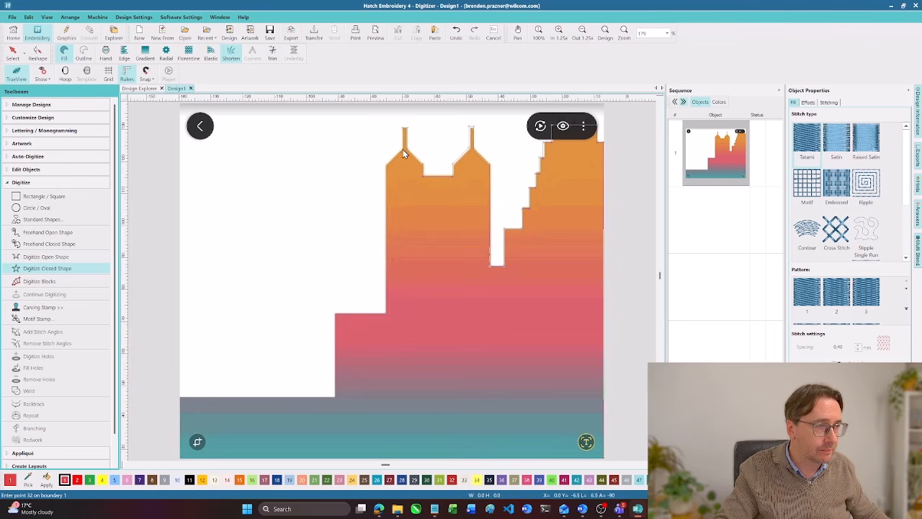
Trace down the left tower and lower block to the base's left edge, and close the outline as a Tatami-filled shape.
{"action": "left_click", "coordinate": [403, 149]}
{"action": "left_click", "coordinate": [386, 166]}
{"action": "left_click", "coordinate": [335, 315]}
{"action": "left_click", "coordinate": [335, 397]}
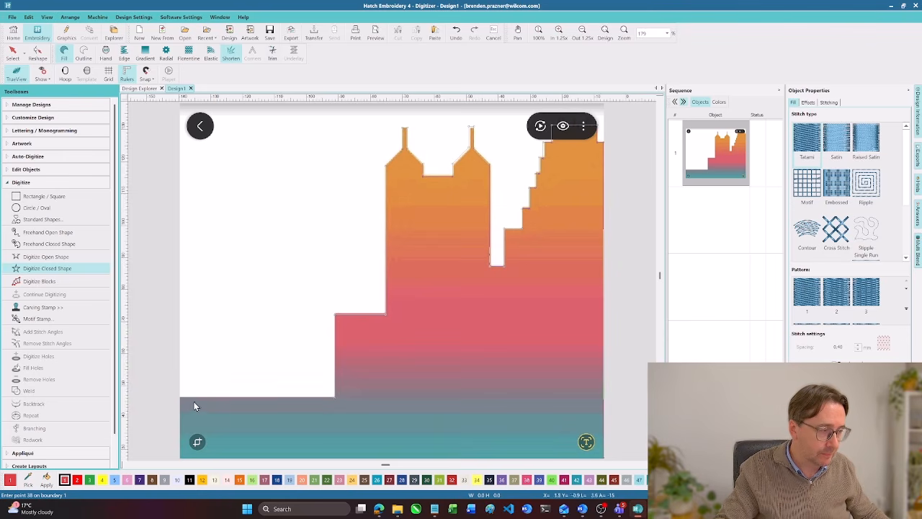
{"action": "left_click", "coordinate": [180, 397]}
{"action": "left_click", "coordinate": [275, 377]}
{"action": "key", "text": "Return"}
{"action": "key", "text": "Return"}
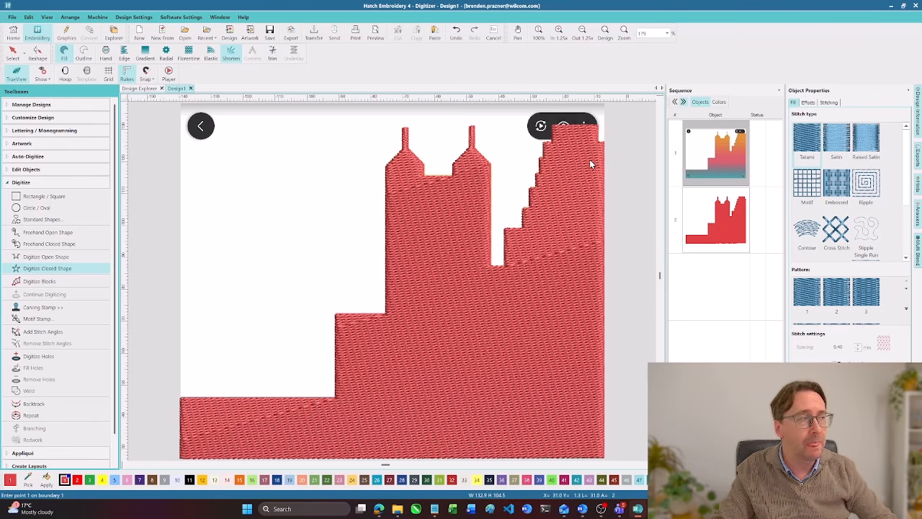
Reshape the skyline fill's stitch angle to 0° so the stitching runs horizontally.
{"action": "left_click", "coordinate": [12, 54]}
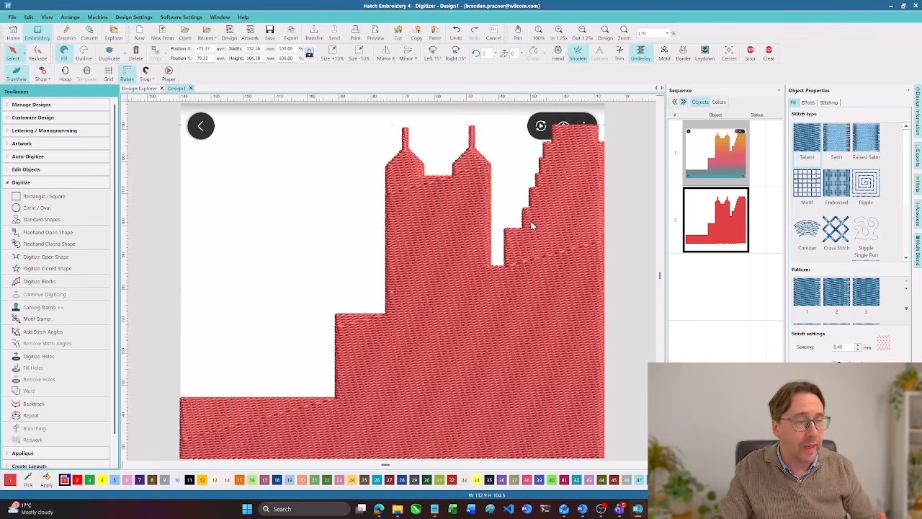
{"action": "left_click", "coordinate": [38, 61]}
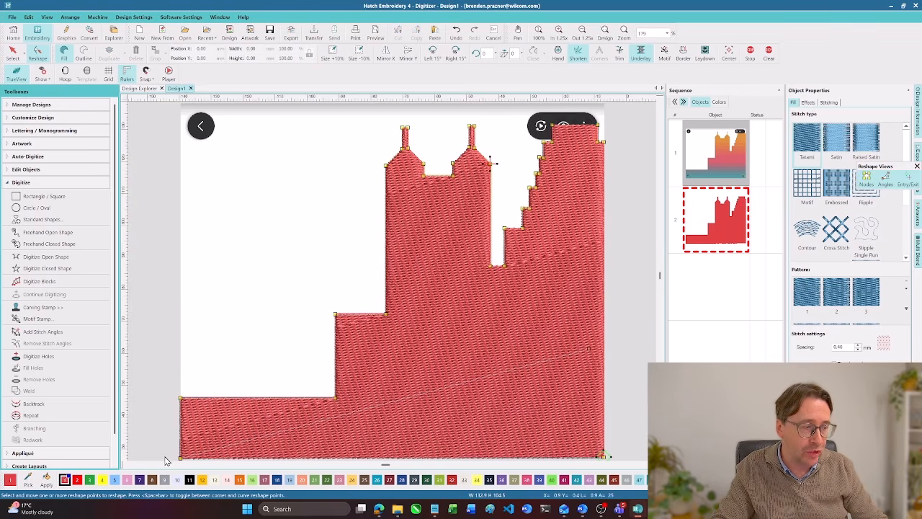
{"action": "left_click", "coordinate": [589, 350]}
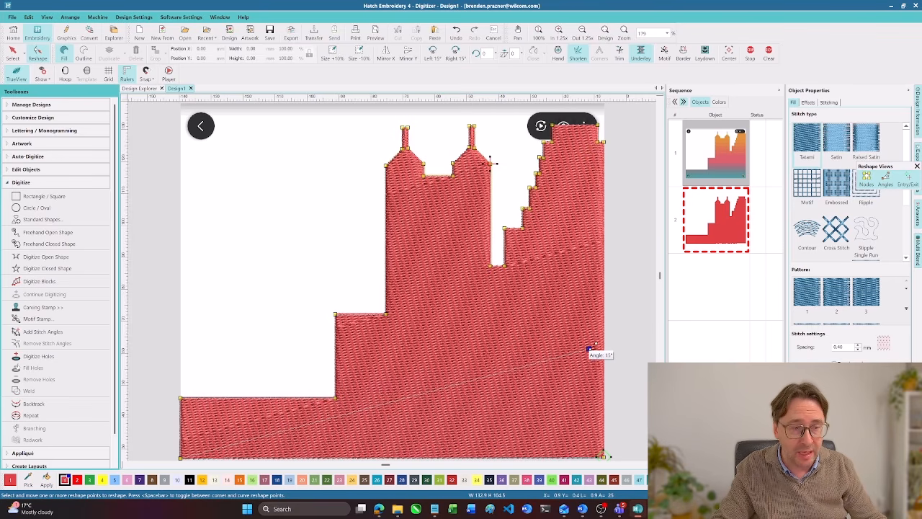
{"action": "left_click_drag", "start_coordinate": [588, 349], "coordinate": [507, 186]}
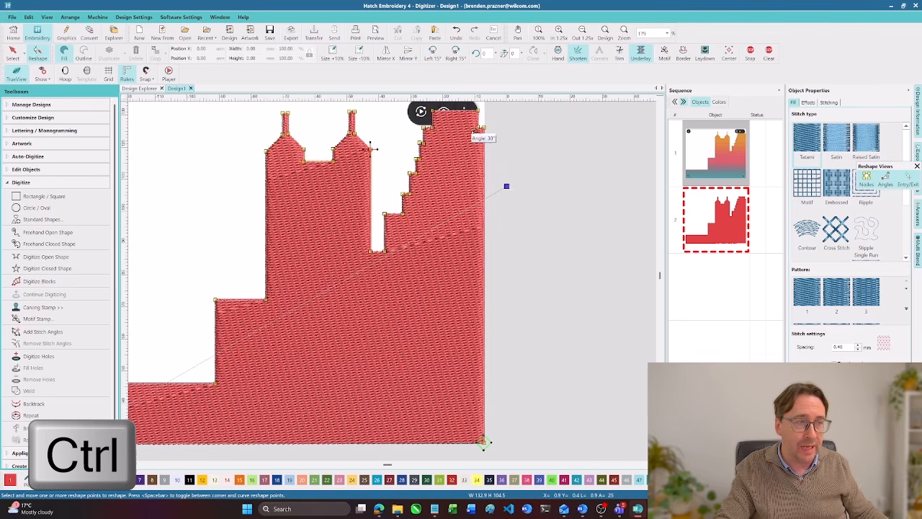
{"action": "left_click_drag", "start_coordinate": [475, 130], "coordinate": [473, 394]}
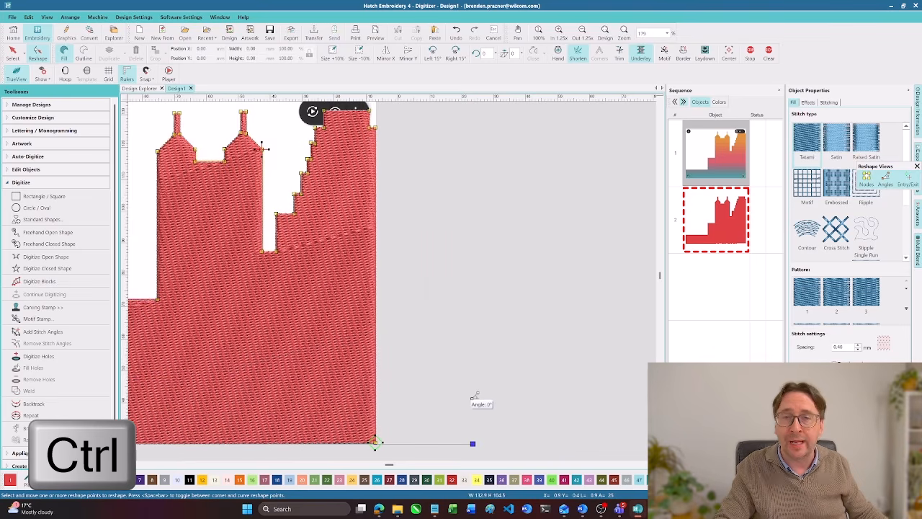
{"action": "left_click_drag", "start_coordinate": [474, 397], "coordinate": [473, 404]}
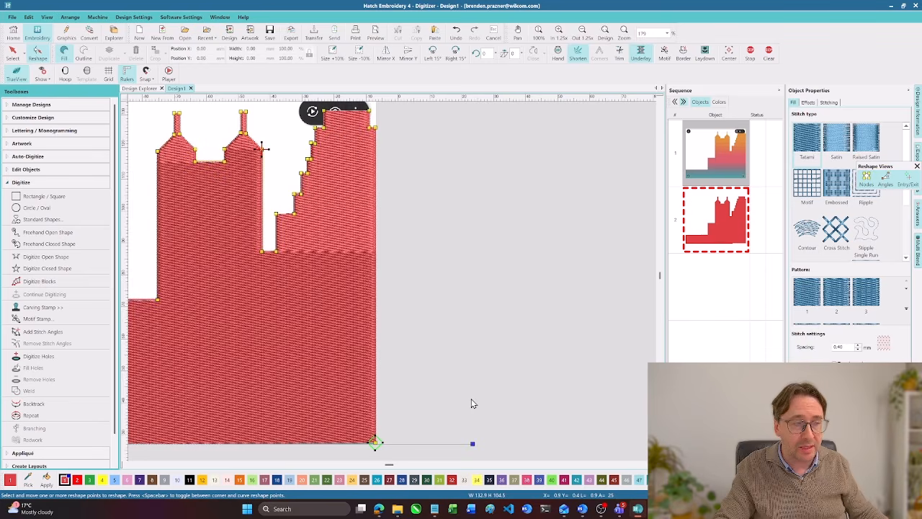
{"action": "key", "text": "0"}
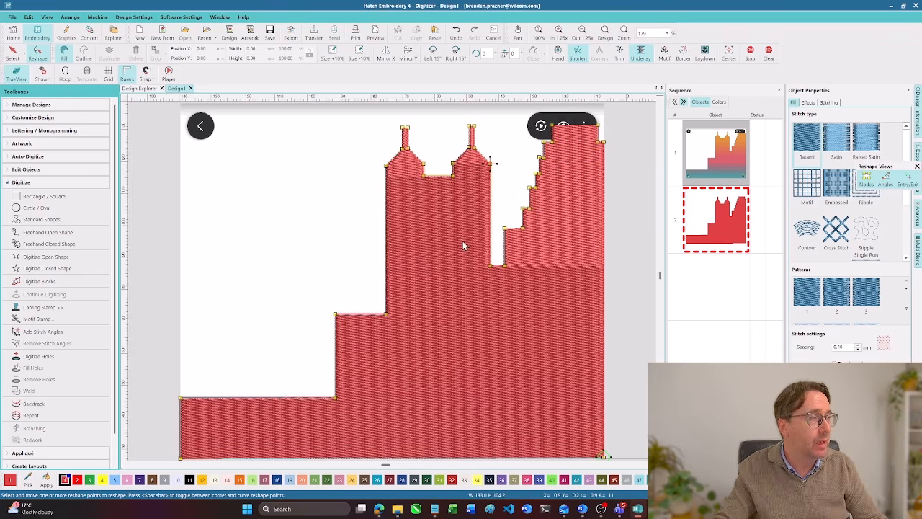
Apply Multi Blend to the skyline fill with two layers in colors 1 and 2.
{"action": "left_click", "coordinate": [12, 51]}
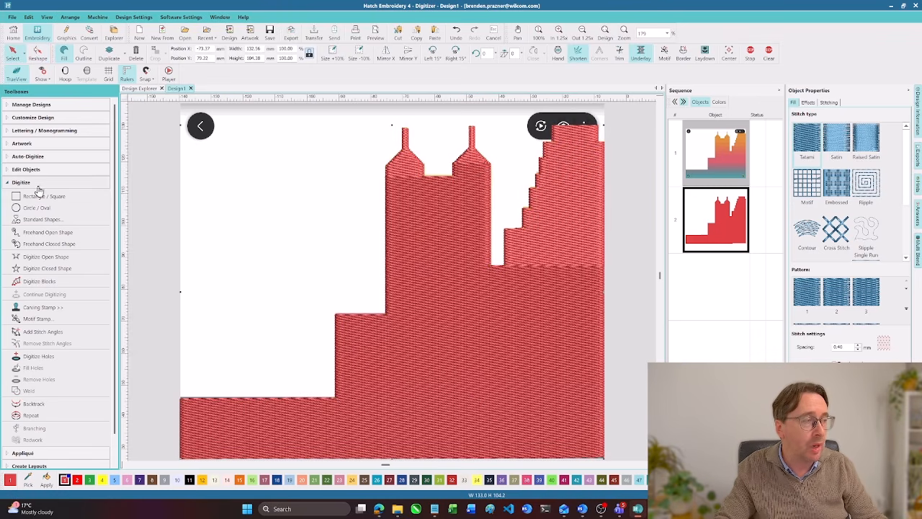
{"action": "left_click", "coordinate": [8, 185]}
{"action": "left_click", "coordinate": [7, 172]}
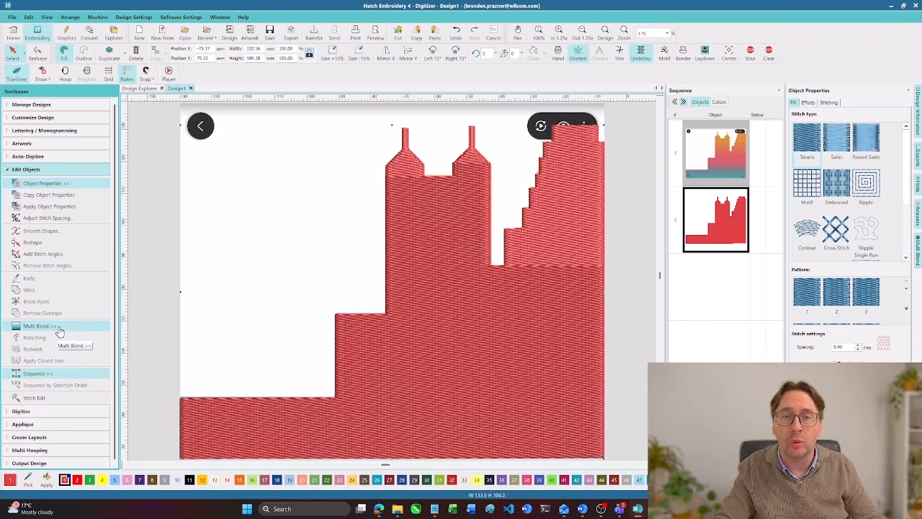
{"action": "left_click", "coordinate": [36, 326]}
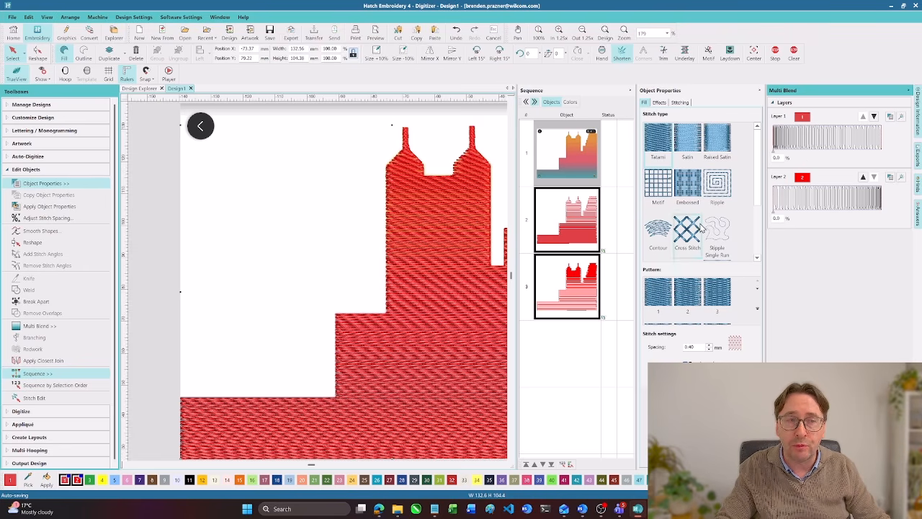
Compare the two Multi Blend layers by selecting Layer 1 and Layer 2 in turn, ending on Layer 2.
{"action": "left_click", "coordinate": [836, 137]}
{"action": "left_click", "coordinate": [838, 209]}
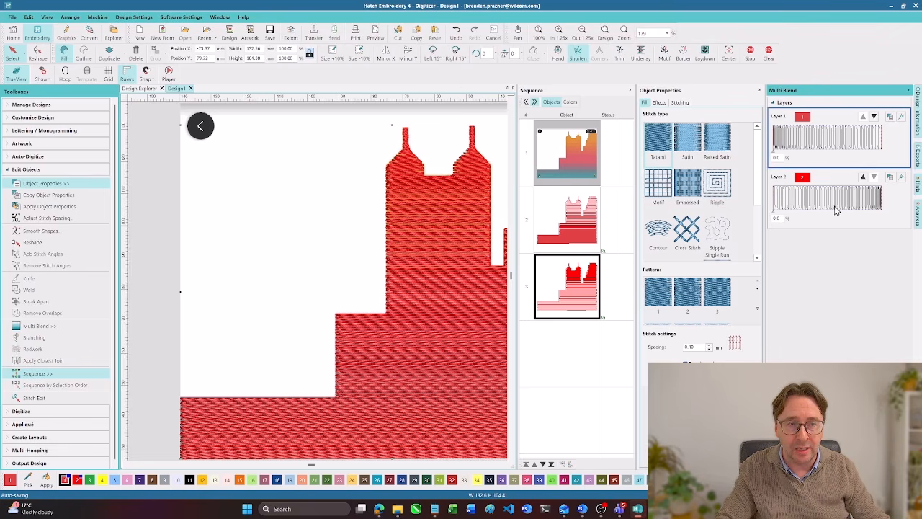
{"action": "left_click", "coordinate": [827, 139]}
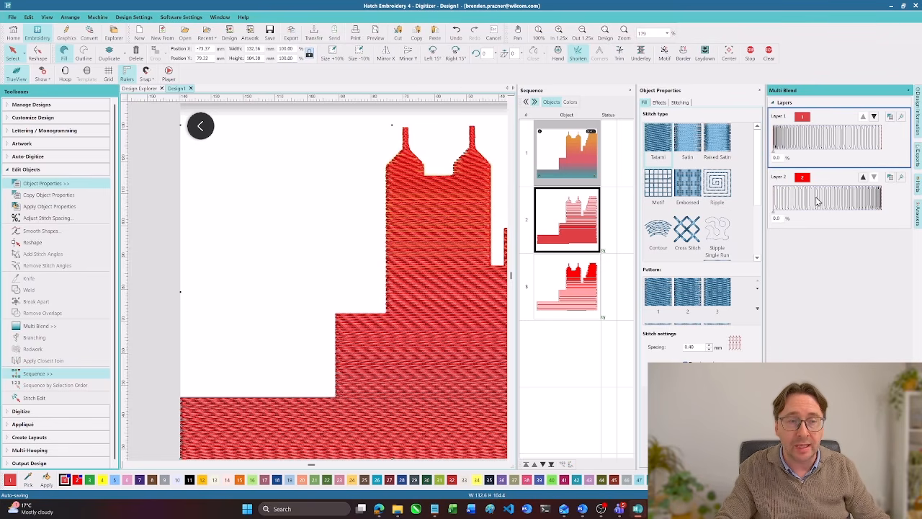
{"action": "left_click", "coordinate": [808, 184]}
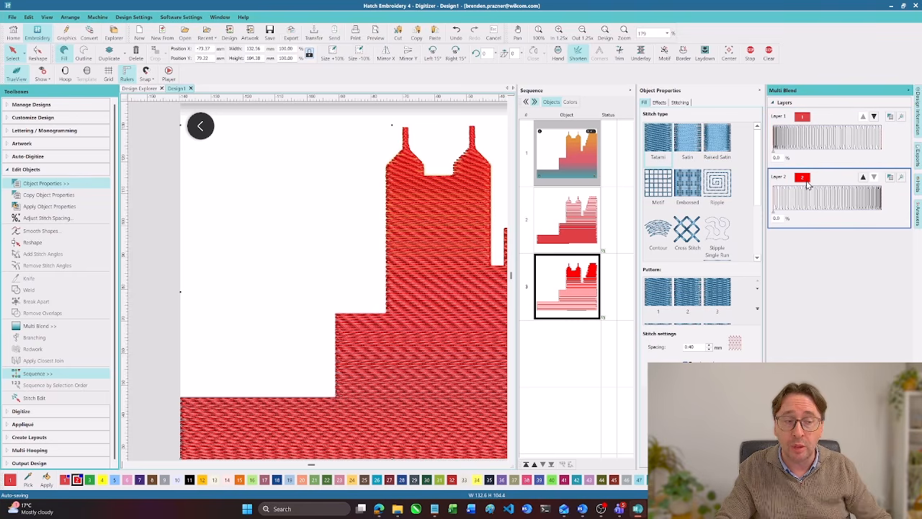
Recolor Layer 2 of the skyline blend with yellow palette color 12.
{"action": "left_click", "coordinate": [203, 482]}
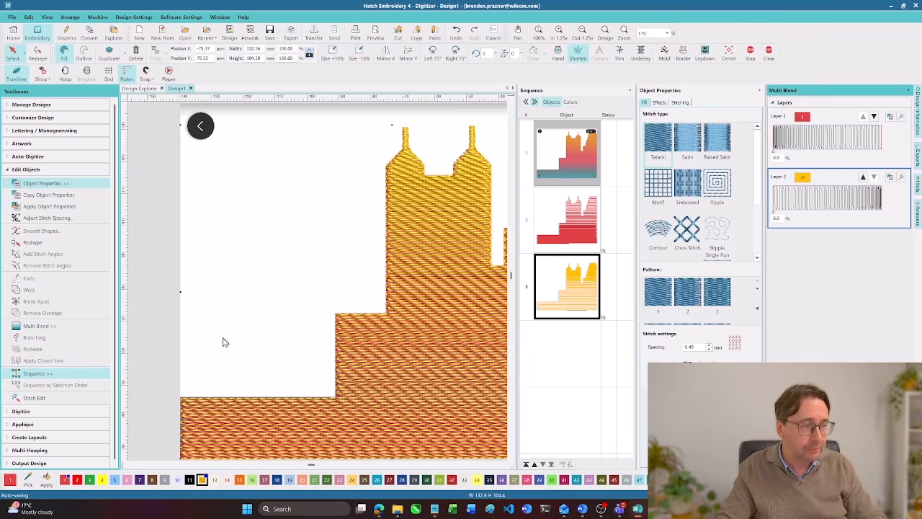
{"action": "left_click", "coordinate": [264, 189]}
{"action": "key", "text": "0"}
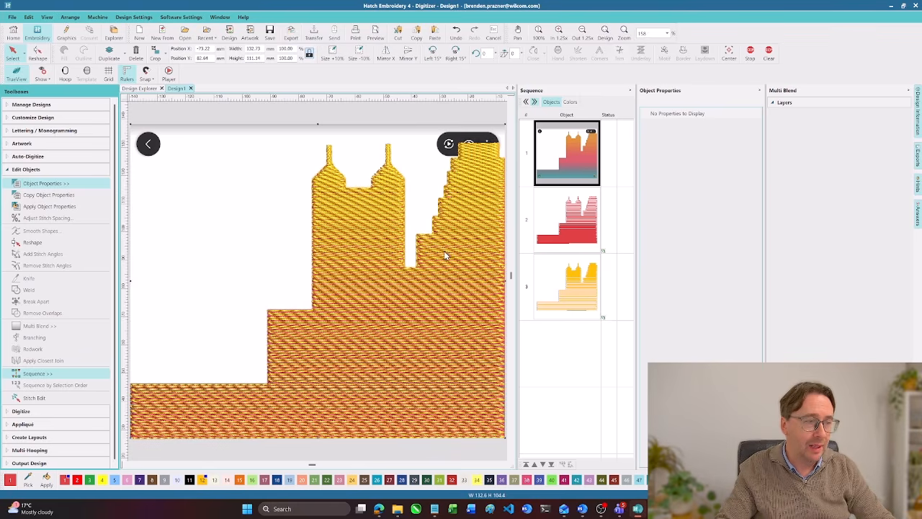
Move the yellow Layer 2 ahead of the red layer in the Multi Blend order.
{"action": "left_click", "coordinate": [407, 254]}
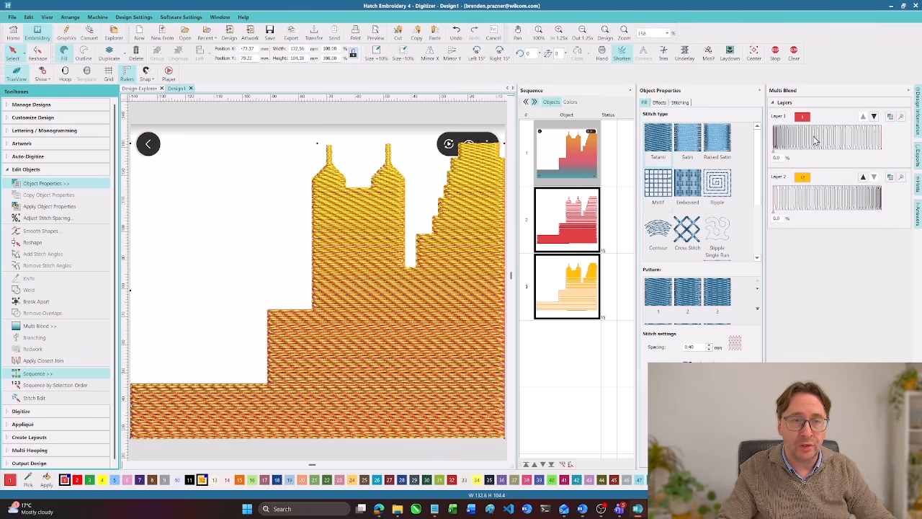
{"action": "left_click", "coordinate": [828, 201]}
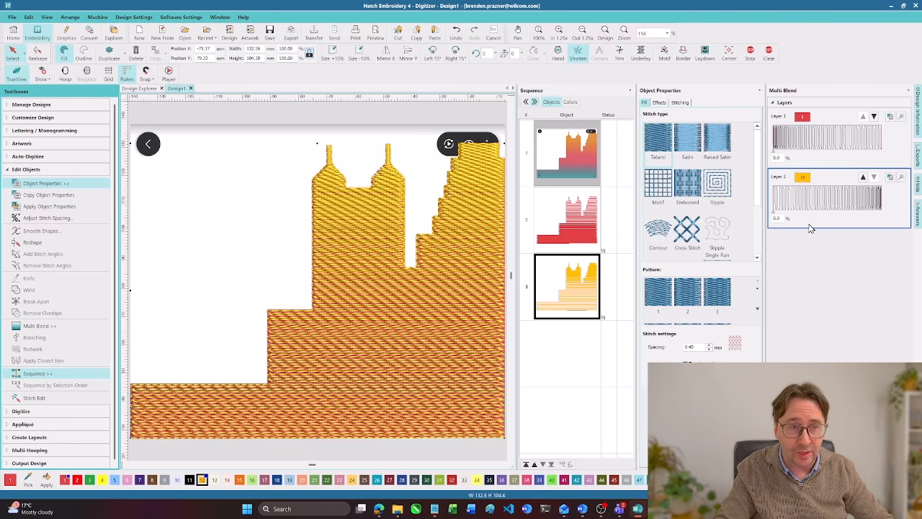
{"action": "left_click", "coordinate": [811, 202]}
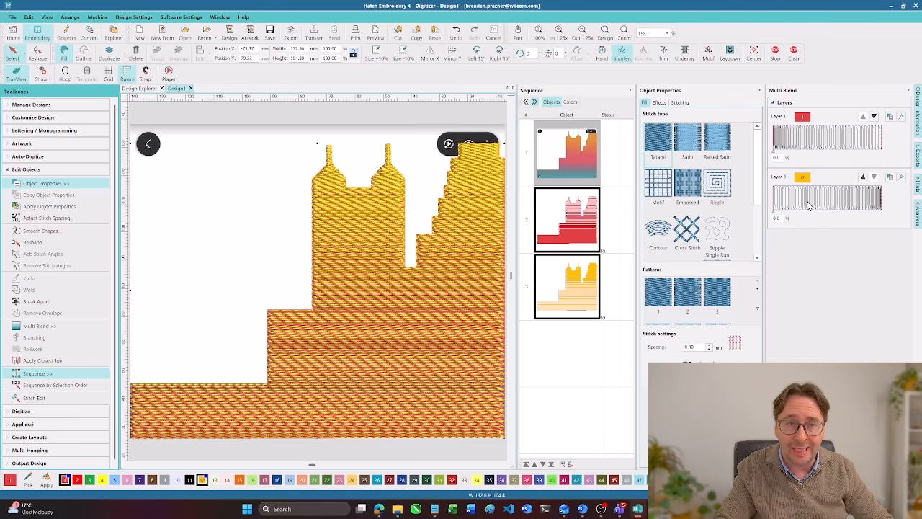
{"action": "left_click", "coordinate": [864, 178]}
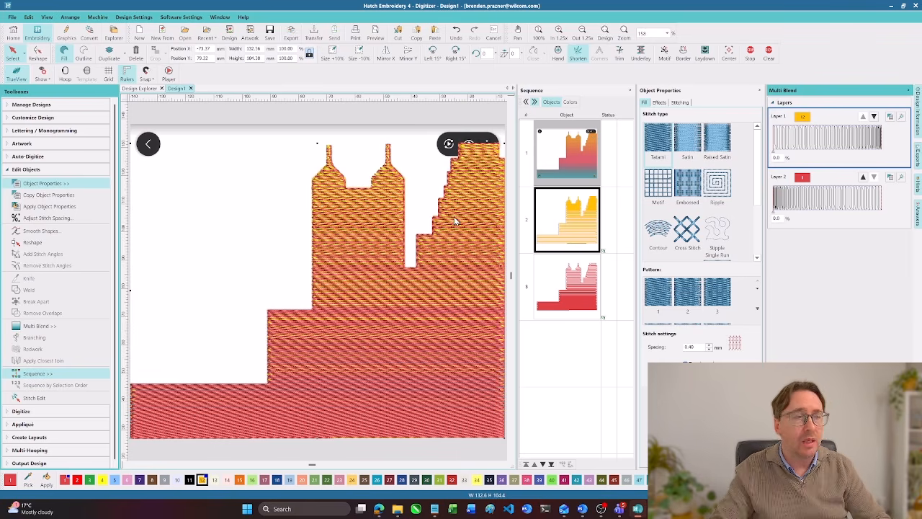
Compare the Increasing smooth, Decreasing smooth and Increasing linear gradient profiles on the red layer, leaving Increasing linear applied.
{"action": "left_click", "coordinate": [825, 206]}
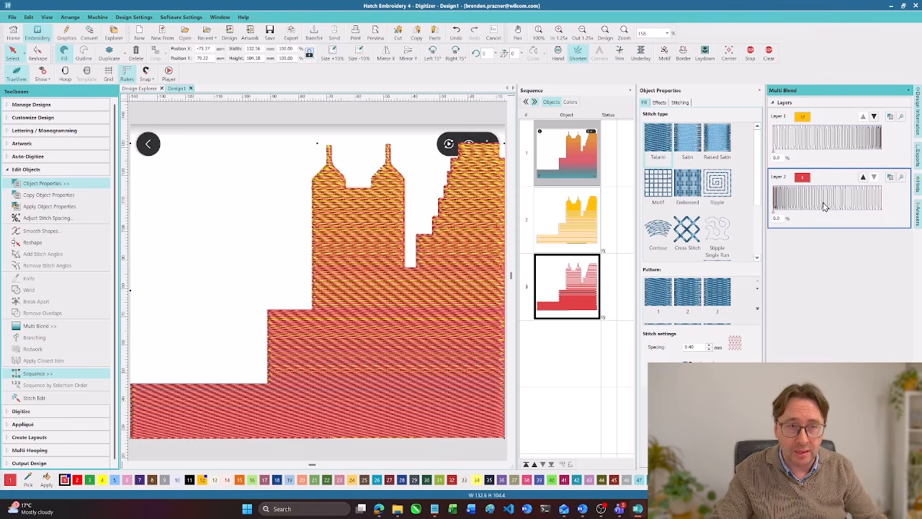
{"action": "left_click", "coordinate": [903, 179]}
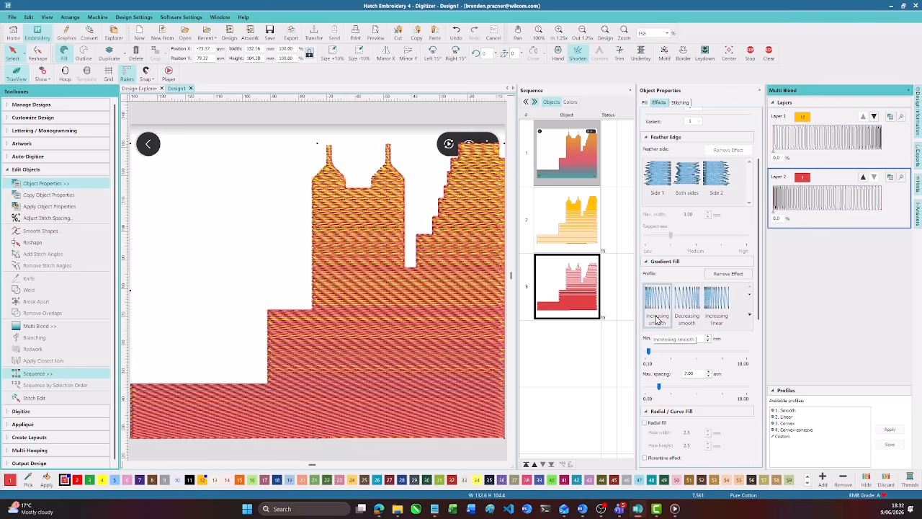
{"action": "left_click", "coordinate": [686, 303]}
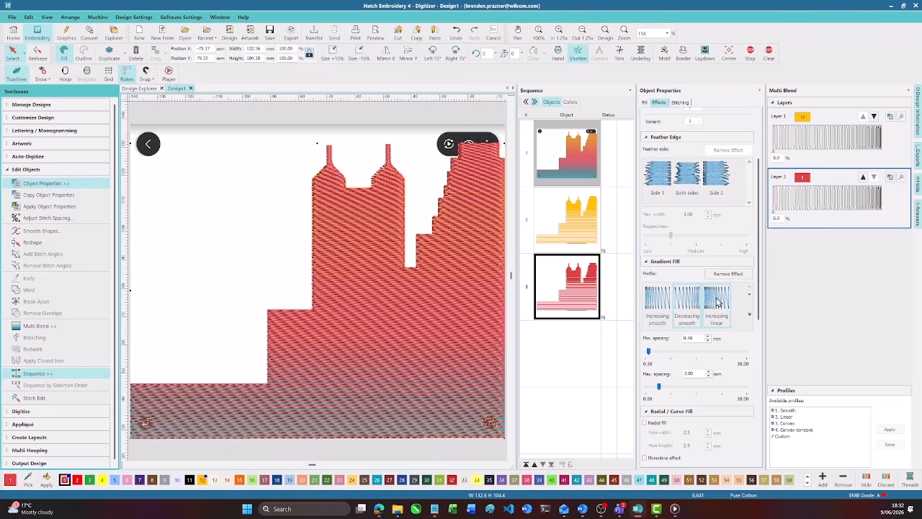
{"action": "left_click", "coordinate": [719, 302]}
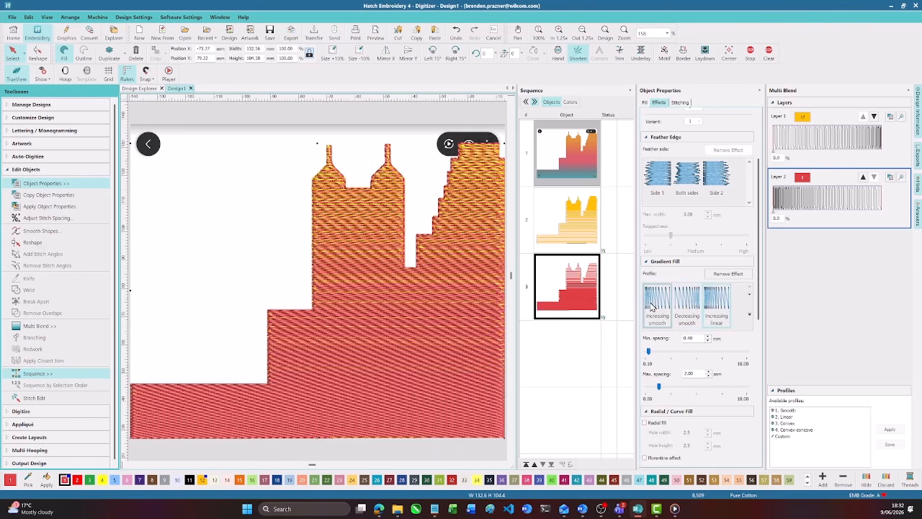
{"action": "left_click", "coordinate": [653, 303]}
{"action": "left_click", "coordinate": [722, 306]}
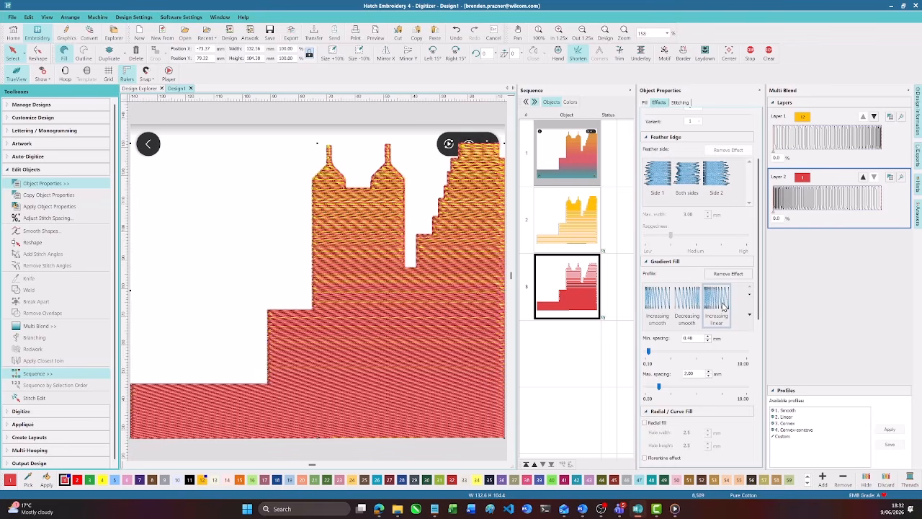
{"action": "left_click", "coordinate": [653, 303]}
{"action": "left_click", "coordinate": [716, 307]}
Set the red layer's gradient maximum spacing to 3 mm.
{"action": "double_click", "coordinate": [694, 374]}
{"action": "type", "text": "3"}
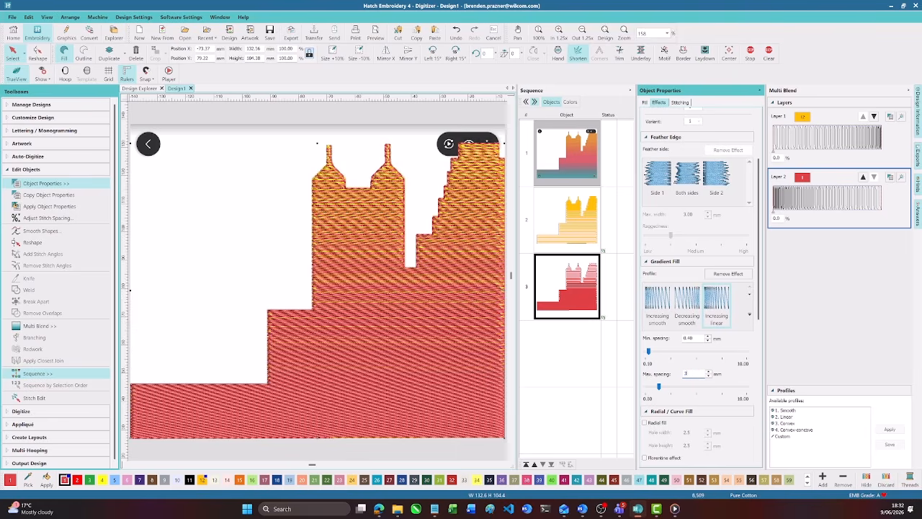
{"action": "key", "text": "Return"}
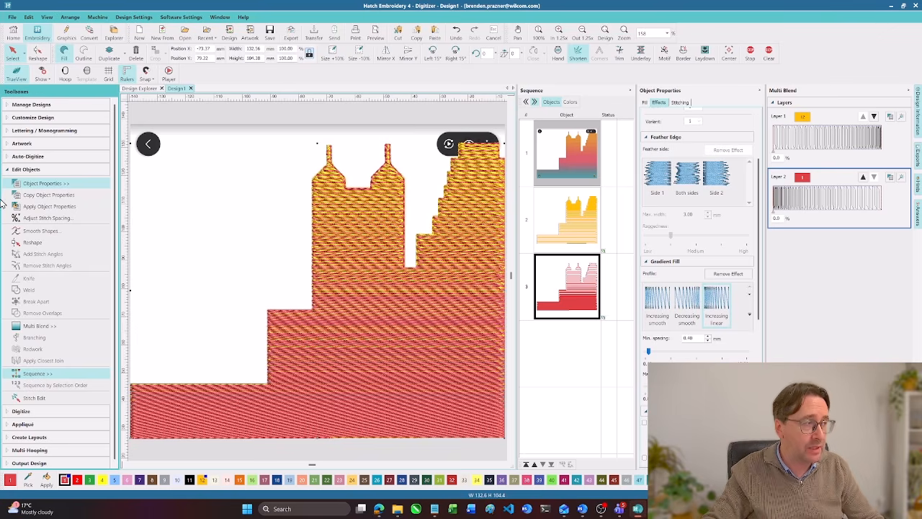
Open the Digitize toolbox and check the yellow and red blend layers by selecting them individually and together.
{"action": "left_click", "coordinate": [8, 172]}
{"action": "left_click", "coordinate": [10, 185]}
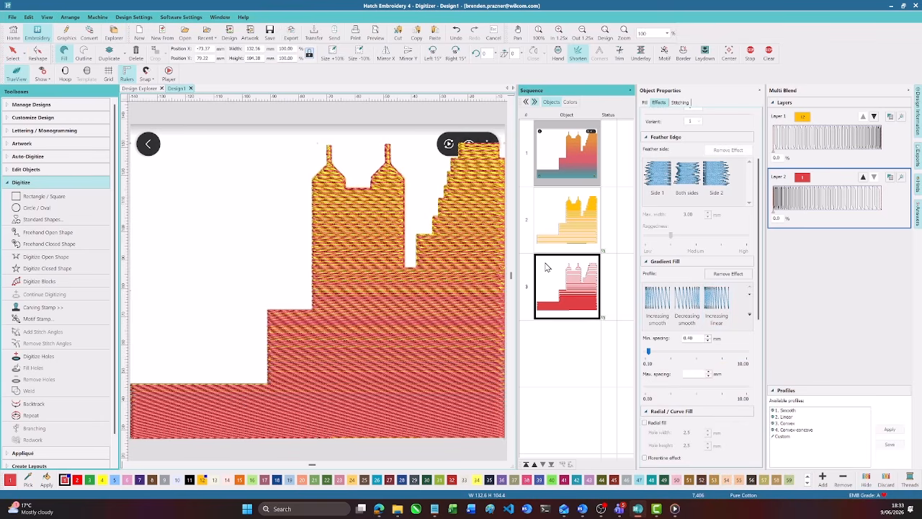
{"action": "left_click", "coordinate": [815, 140]}
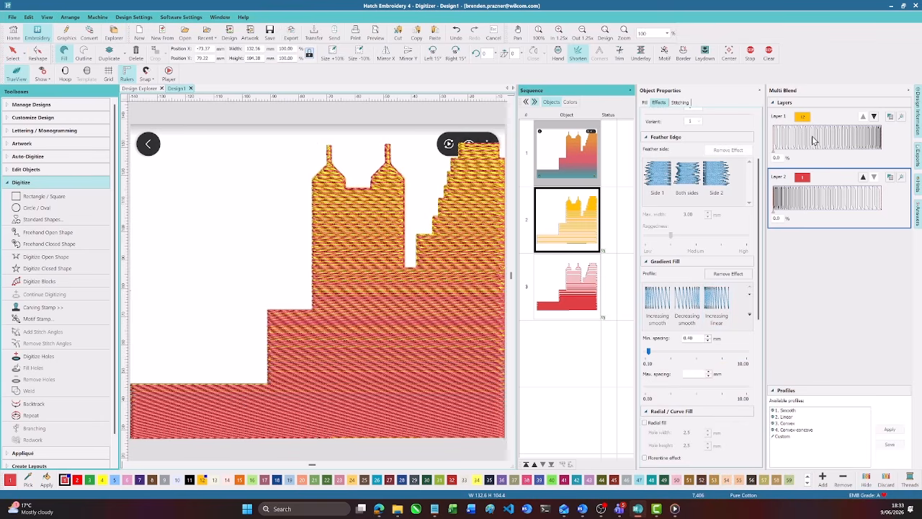
{"action": "left_click", "coordinate": [826, 206]}
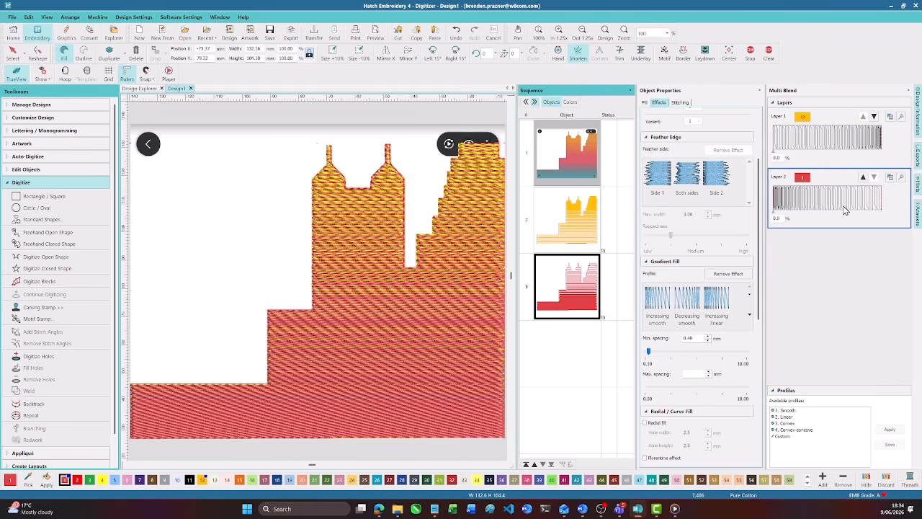
{"action": "left_click", "coordinate": [576, 220], "text": "ctrl"}
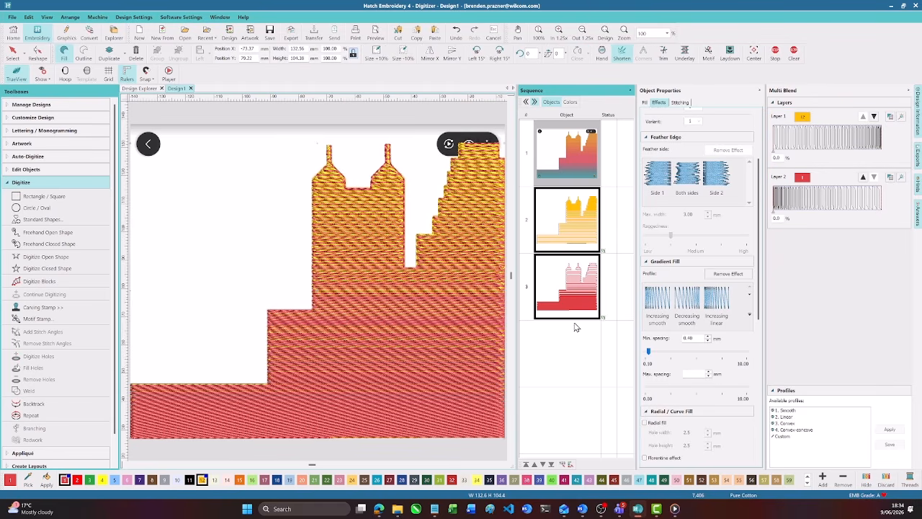
Duplicate the red blend layer on its own and delete the copy.
{"action": "left_click", "coordinate": [803, 199]}
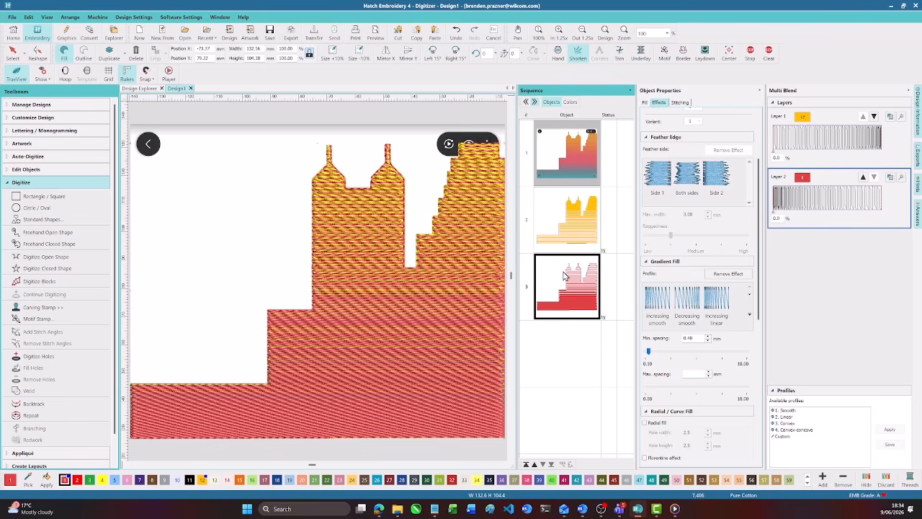
{"action": "key", "text": "ctrl+d"}
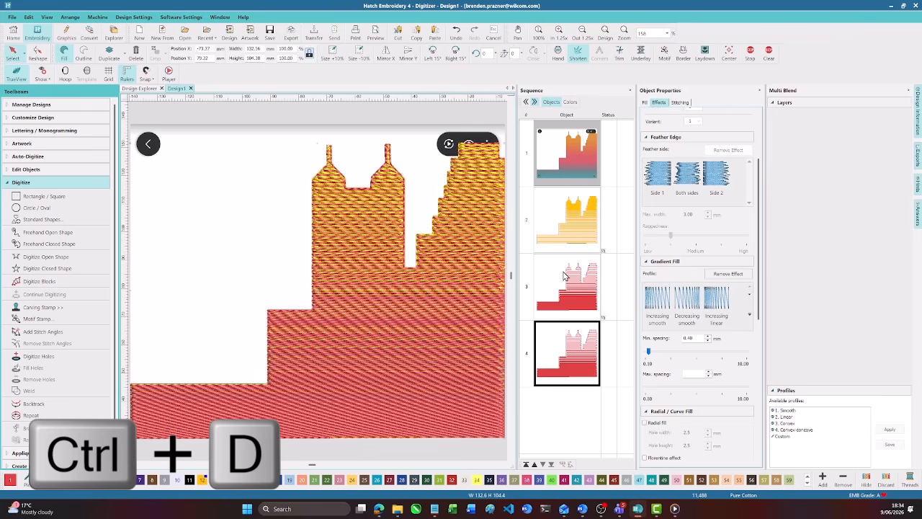
{"action": "left_click", "coordinate": [579, 370]}
{"action": "key", "text": "Delete"}
Duplicate the yellow and red blend layers together and undo the duplication.
{"action": "left_click", "coordinate": [580, 218]}
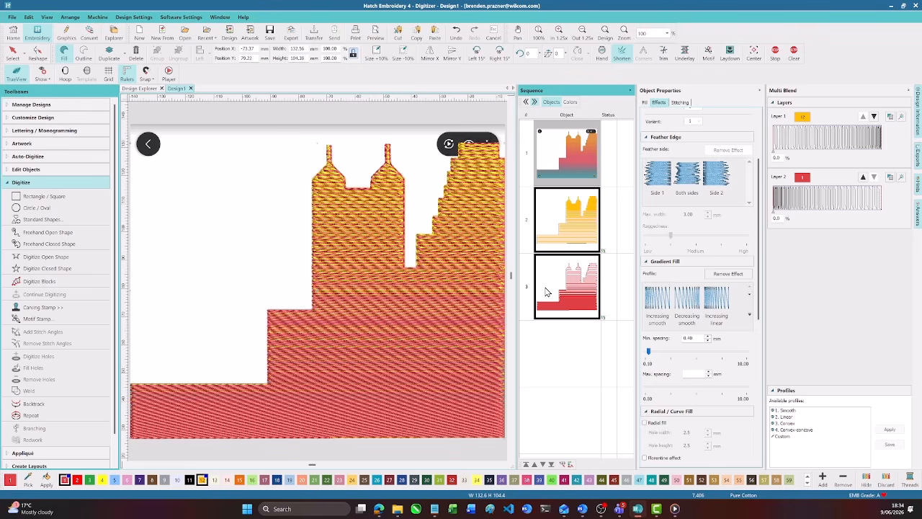
{"action": "key", "text": "ctrl+d"}
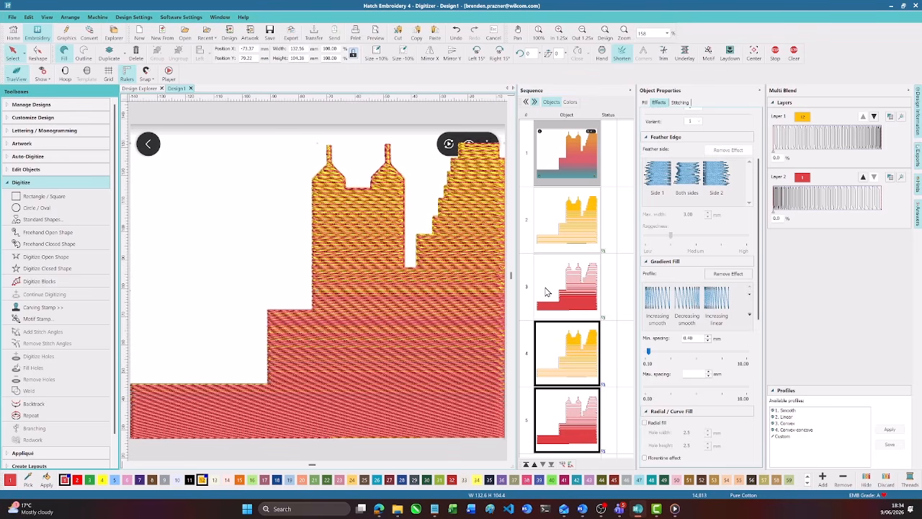
{"action": "key", "text": "ctrl+z"}
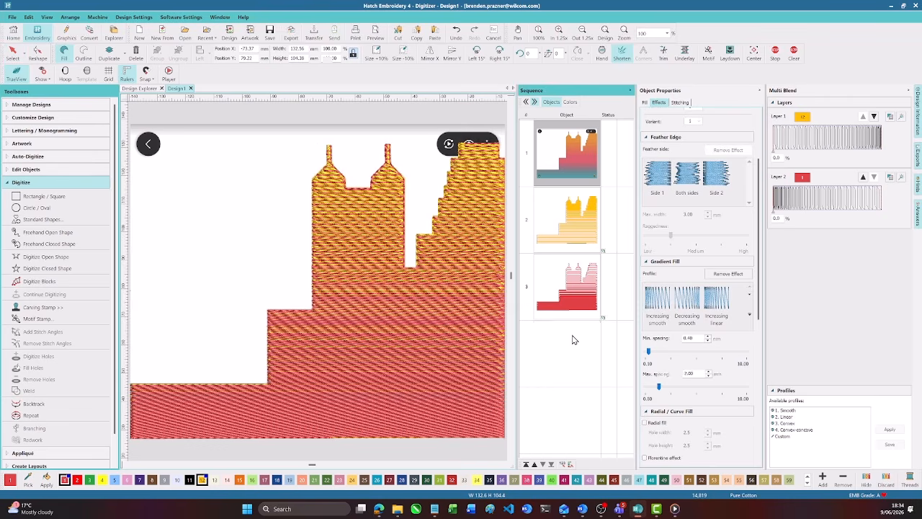
Duplicate the red blend layer and recolor the copy with teal palette color 26.
{"action": "left_click", "coordinate": [818, 204]}
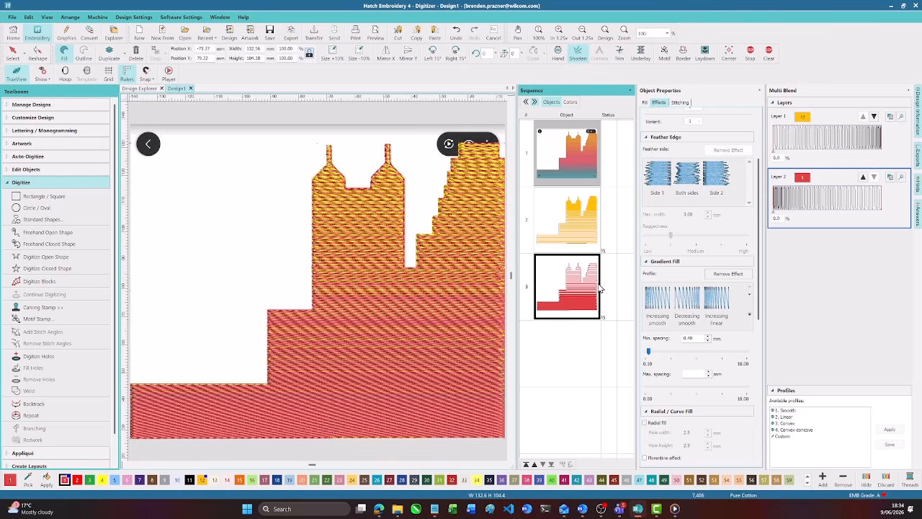
{"action": "key", "text": "ctrl+d"}
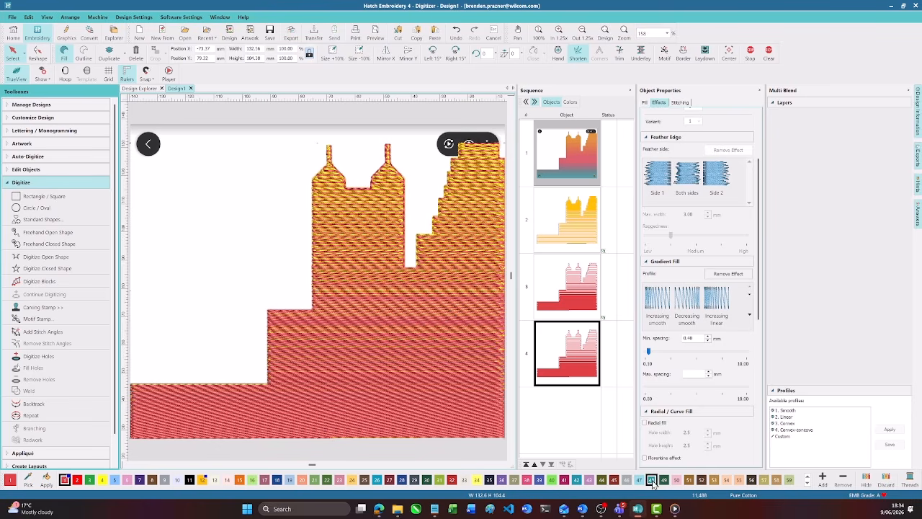
{"action": "left_click", "coordinate": [379, 482]}
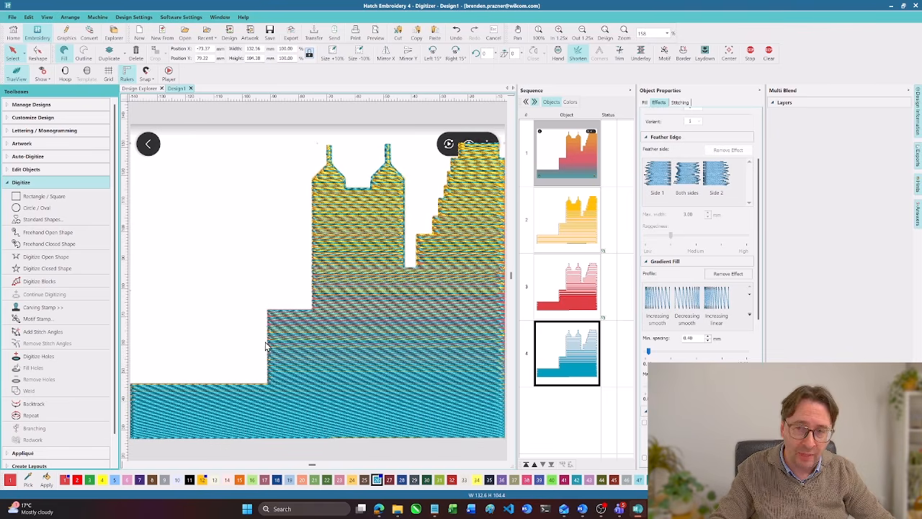
Toggle the stitches off and on to compare the teal layer's coverage with the gradient artwork underneath.
{"action": "key", "text": "s"}
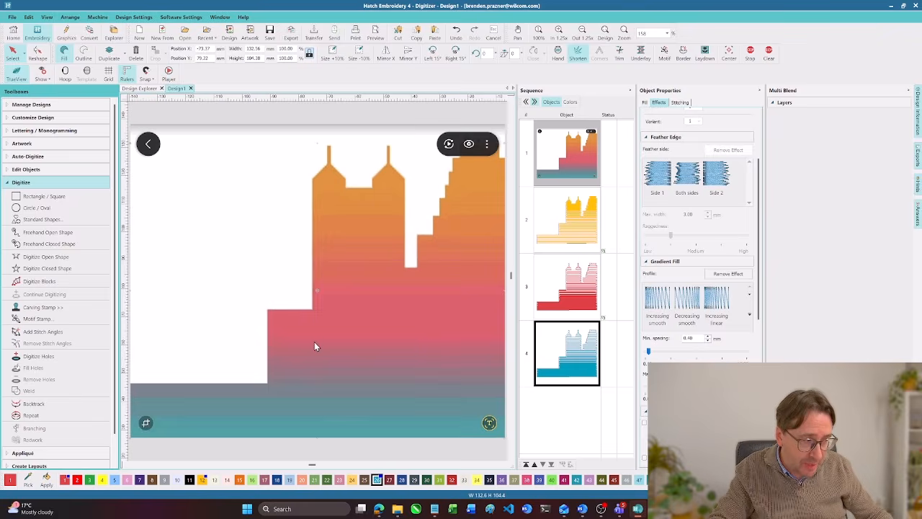
{"action": "key", "text": "s"}
{"action": "key", "text": "s"}
{"action": "key", "text": "s"}
{"action": "key", "text": "s"}
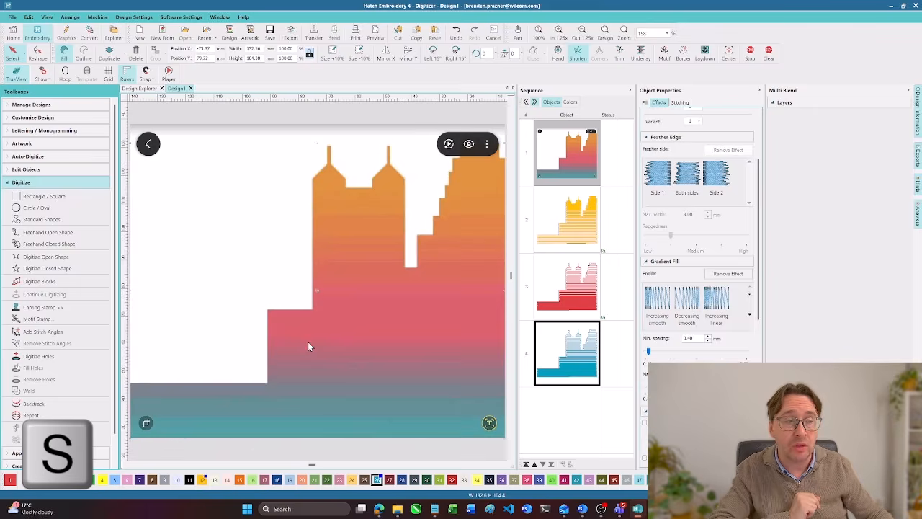
{"action": "key", "text": "s"}
{"action": "key", "text": "s"}
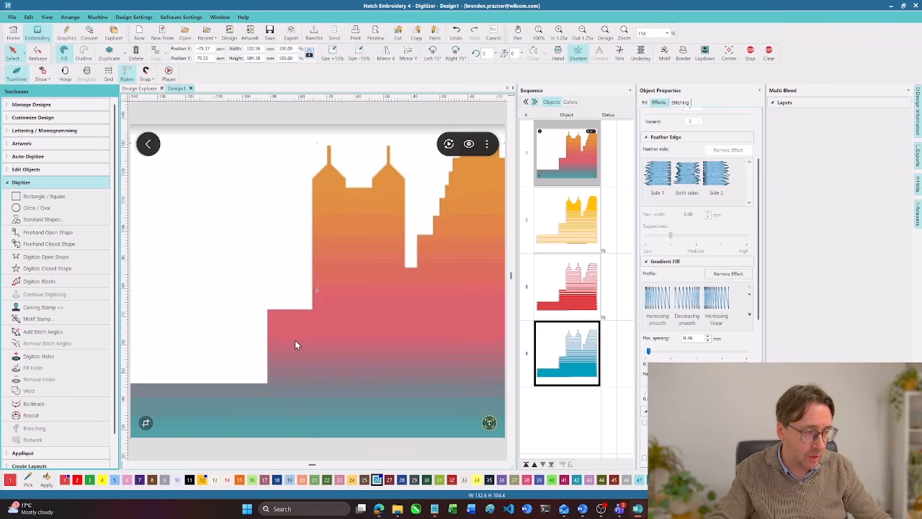
Place a horizontal guide across the artwork just below the top of the lower block, where the pink starts fading to teal.
{"action": "left_click", "coordinate": [257, 324]}
{"action": "key", "text": "shift+z"}
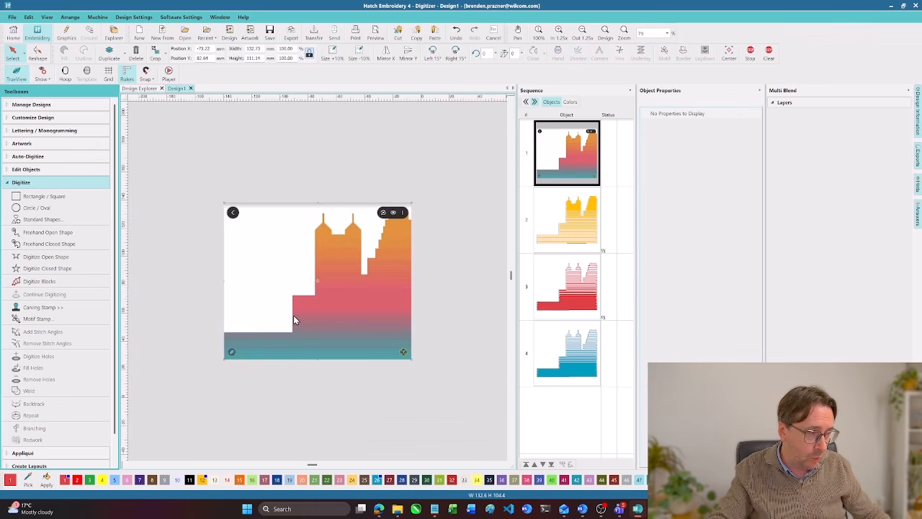
{"action": "key", "text": "b"}
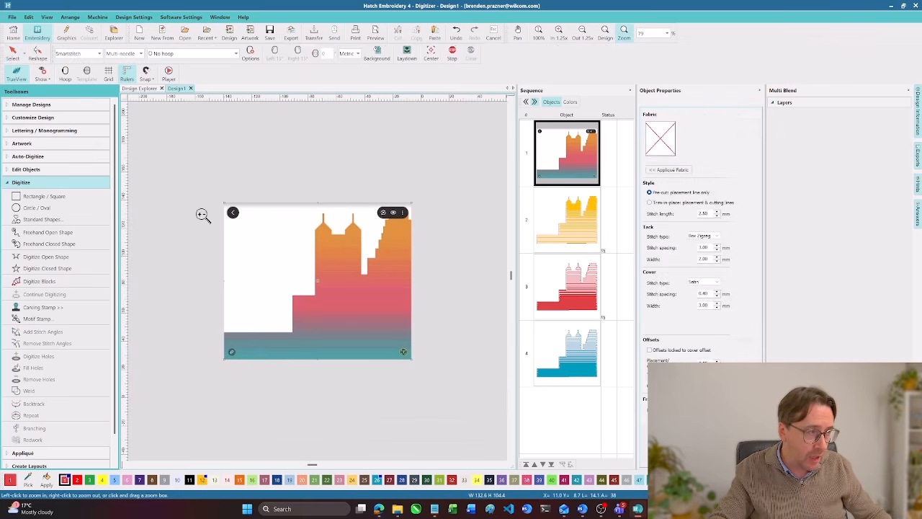
{"action": "left_click_drag", "start_coordinate": [207, 190], "coordinate": [462, 398]}
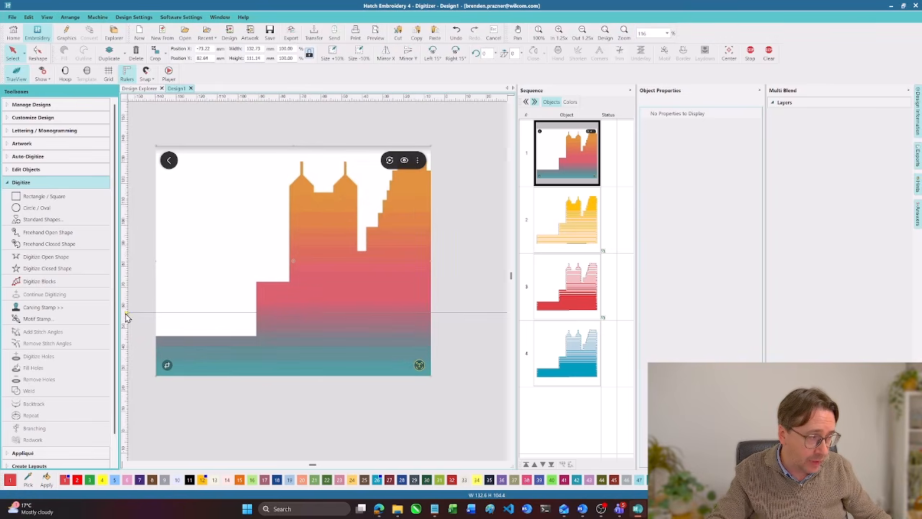
{"action": "mouse_move", "coordinate": [123, 297]}
{"action": "left_mouse_down"}
{"action": "mouse_move", "coordinate": [123, 263]}
{"action": "mouse_move", "coordinate": [123, 306]}
{"action": "left_mouse_up"}
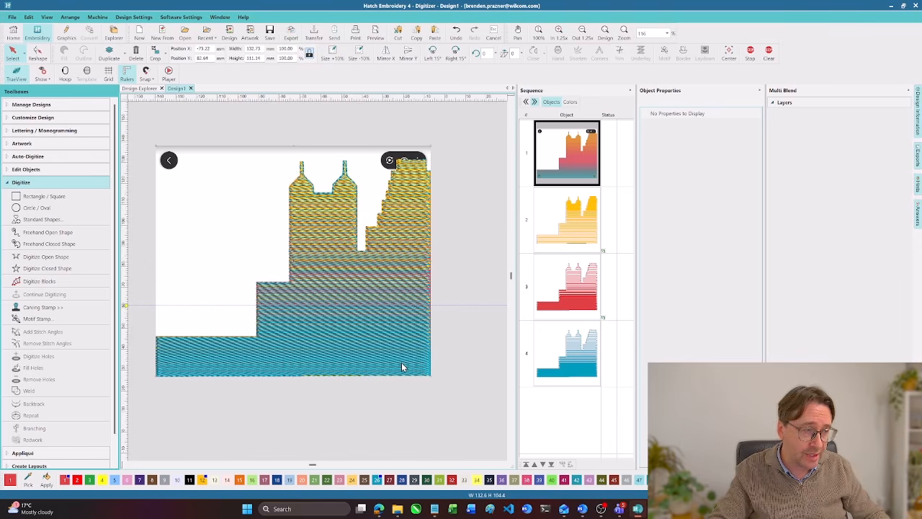
Reshape the teal copy by adding a node where the guide crosses the lower block's left edge.
{"action": "left_click", "coordinate": [573, 368]}
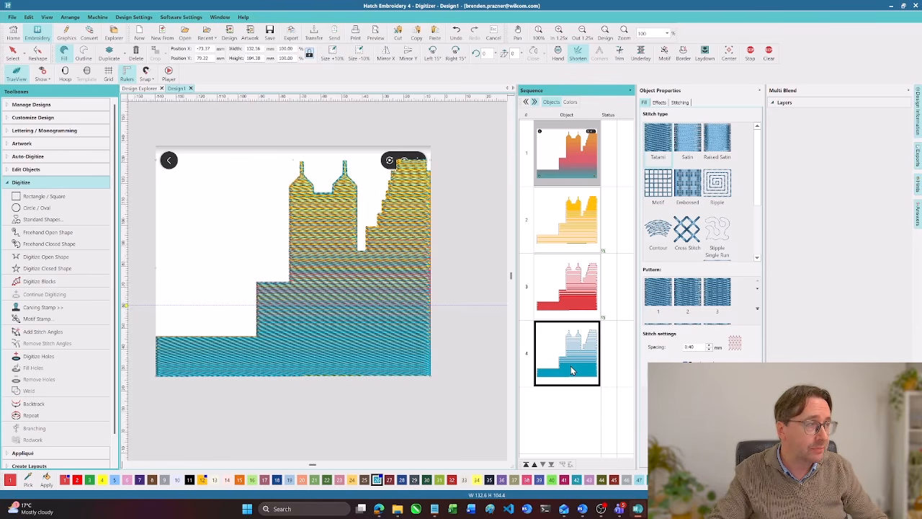
{"action": "left_click", "coordinate": [36, 53]}
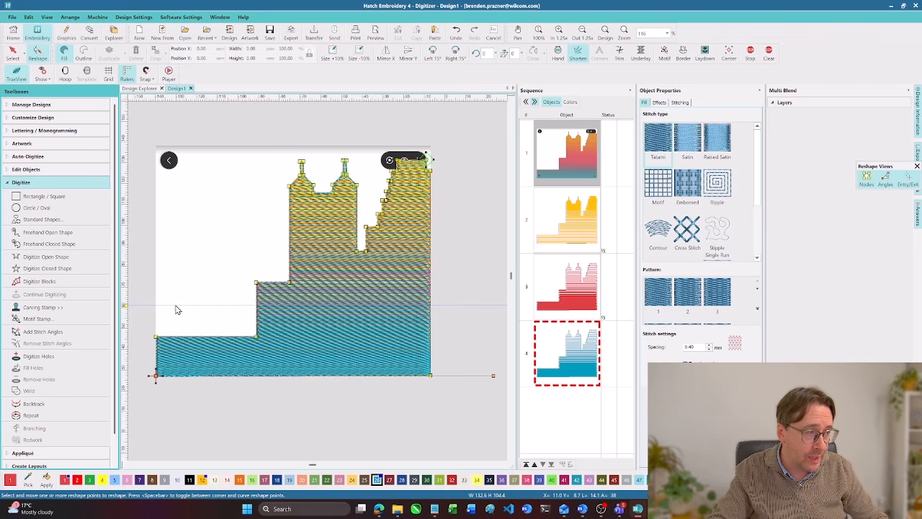
{"action": "left_click", "coordinate": [256, 304]}
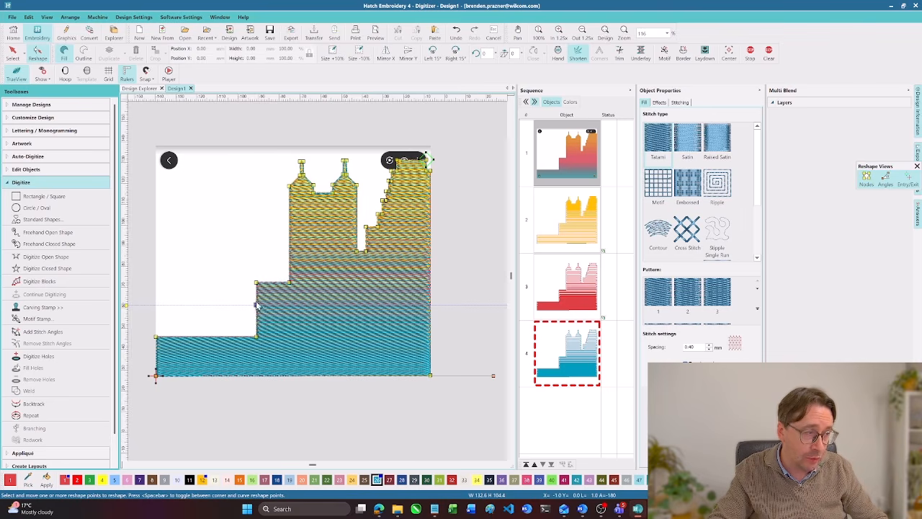
Add a node where the guide crosses the teal copy's right edge and delete all its outline nodes above the guide.
{"action": "left_click", "coordinate": [430, 306]}
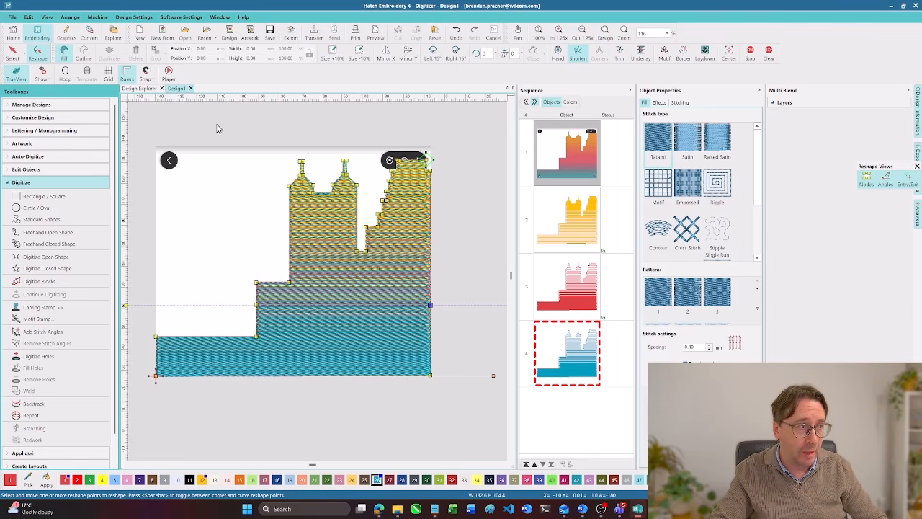
{"action": "left_click_drag", "start_coordinate": [210, 121], "coordinate": [461, 296]}
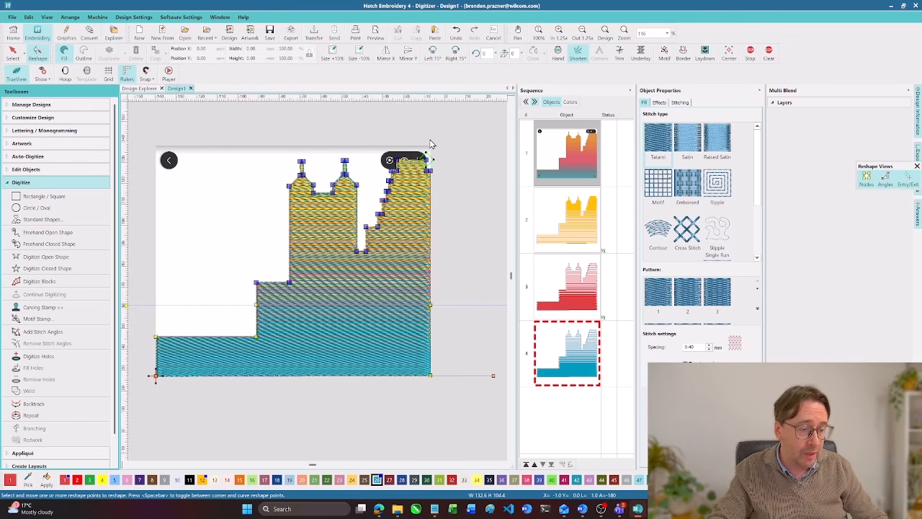
{"action": "key", "text": "Delete"}
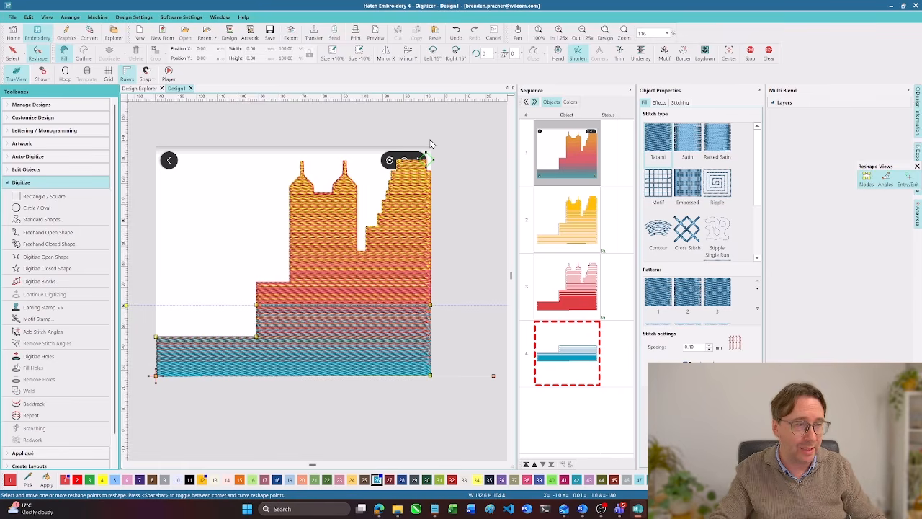
{"action": "left_click", "coordinate": [12, 52]}
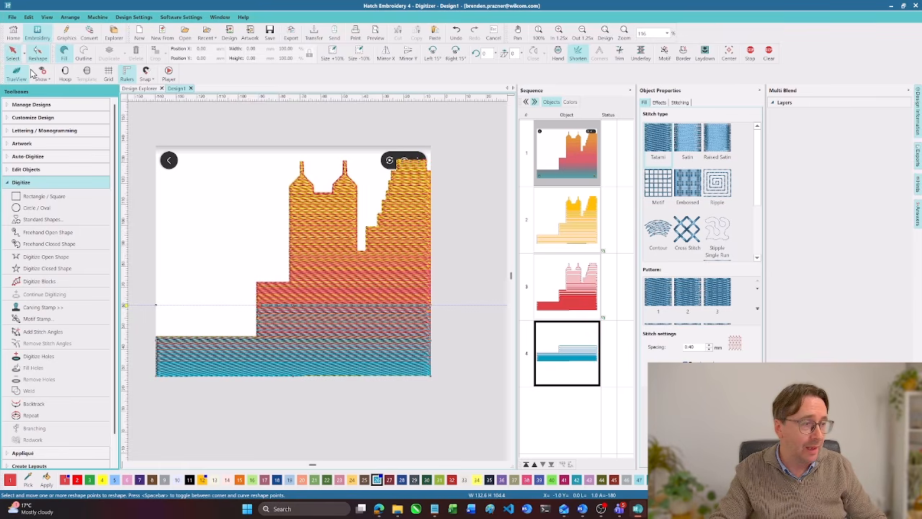
{"action": "left_click", "coordinate": [461, 183]}
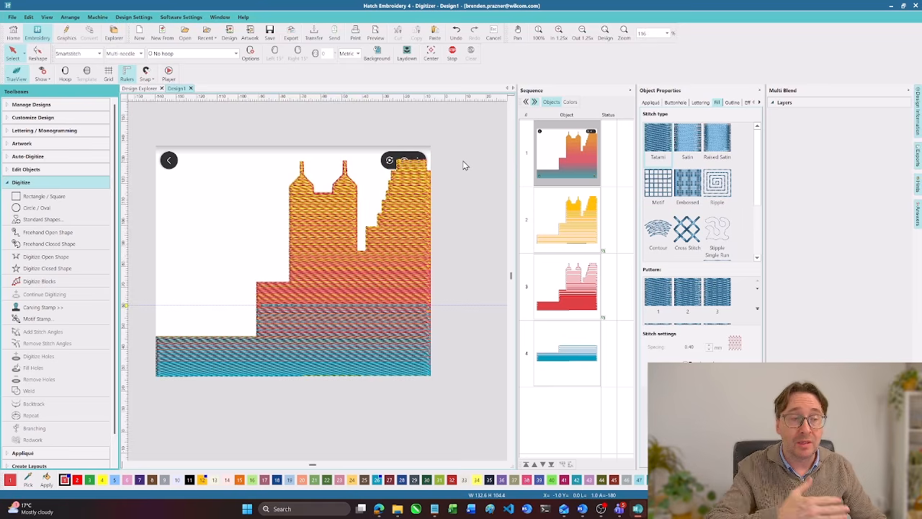
Duplicate the full-height yellow and red blend layers together as a pair.
{"action": "left_click", "coordinate": [591, 206]}
{"action": "left_click", "coordinate": [591, 232], "text": "shift"}
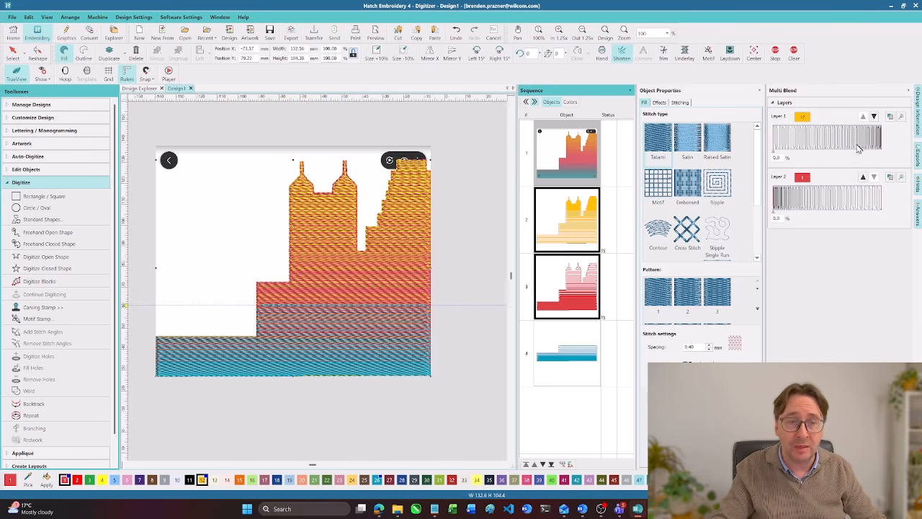
{"action": "left_click", "coordinate": [806, 202]}
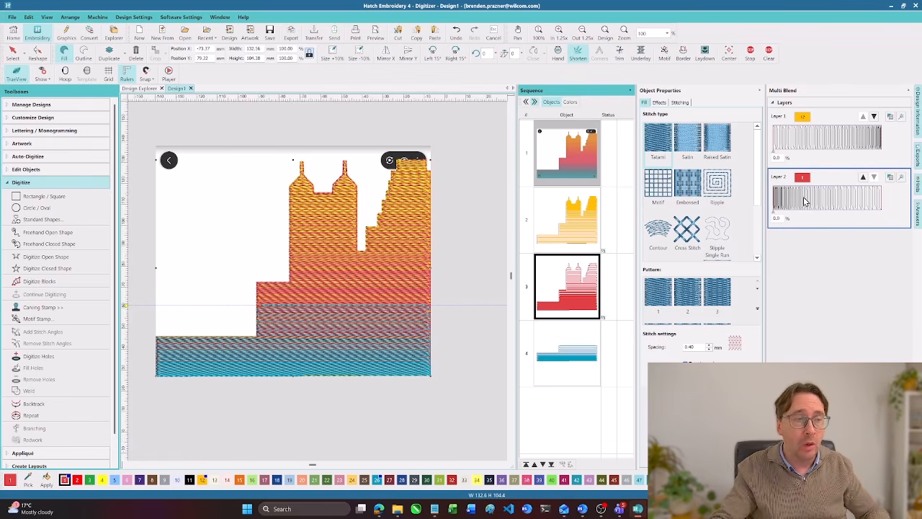
{"action": "left_click", "coordinate": [580, 218], "text": "ctrl"}
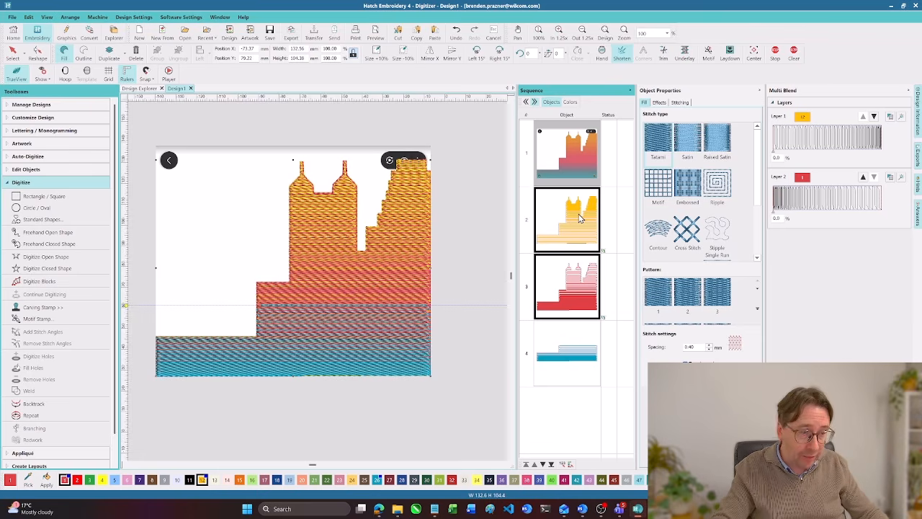
{"action": "key", "text": "ctrl+d"}
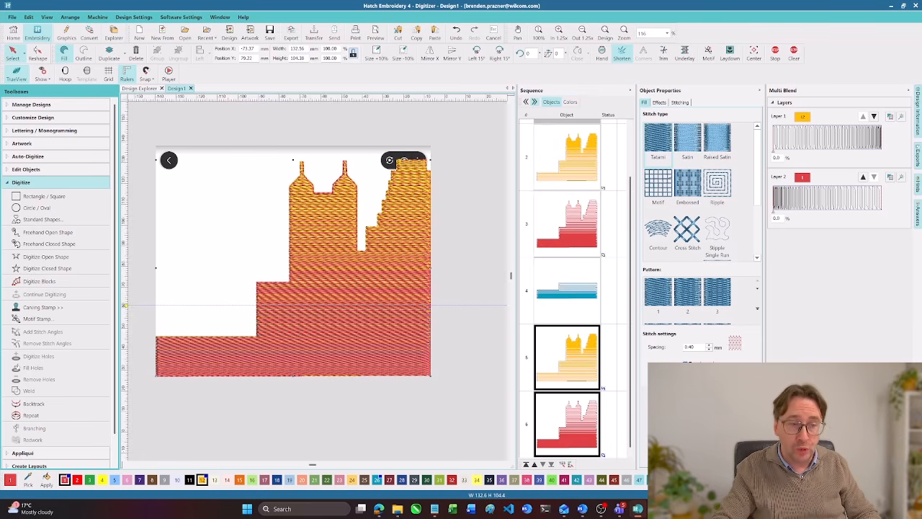
Try different dark red and blue Multi Blend presets on the duplicated pair and delete both duplicates.
{"action": "left_click", "coordinate": [840, 432]}
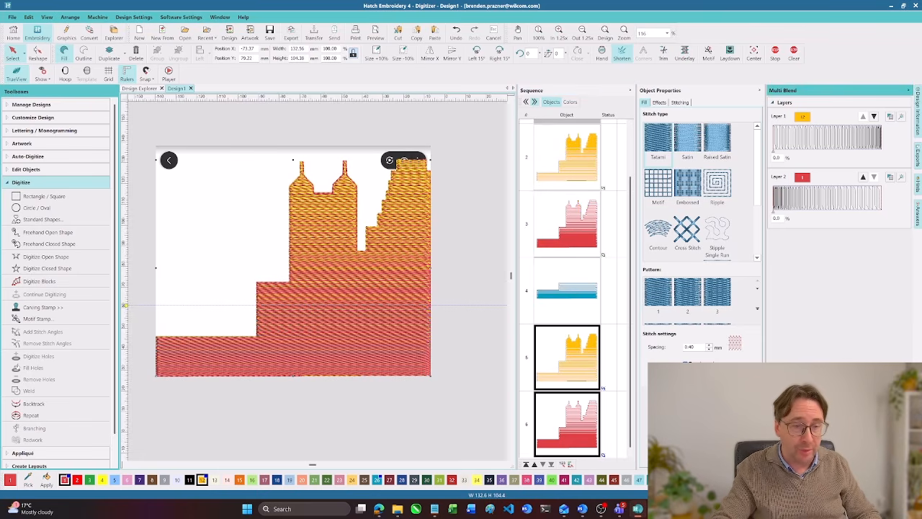
{"action": "left_click", "coordinate": [840, 432]}
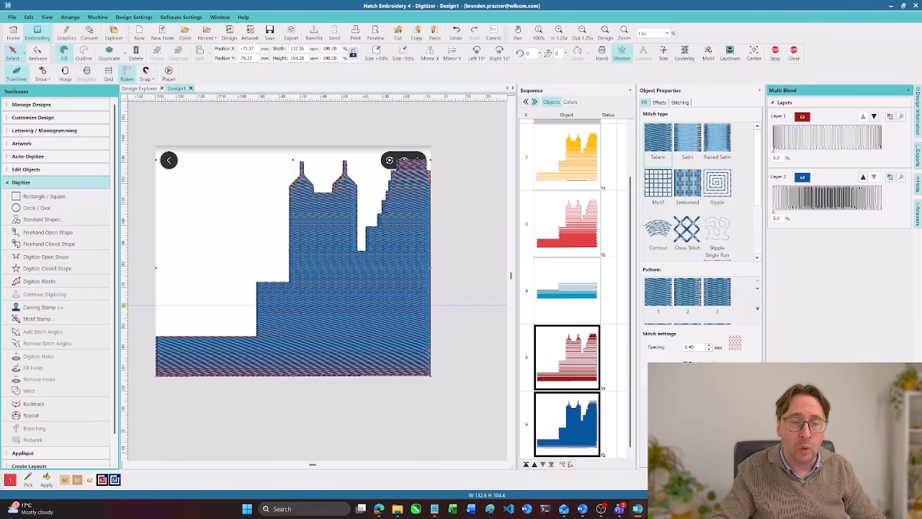
{"action": "left_click", "coordinate": [841, 432]}
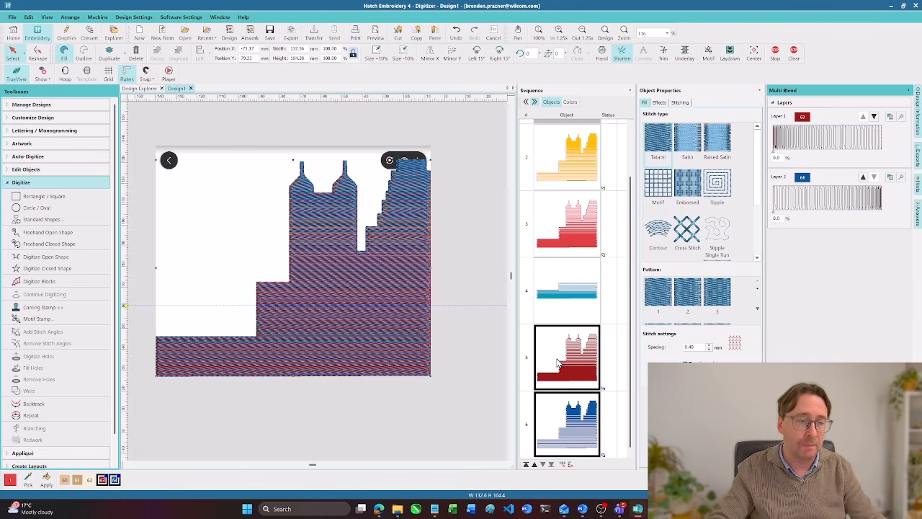
{"action": "left_click", "coordinate": [564, 362]}
{"action": "key", "text": "Delete"}
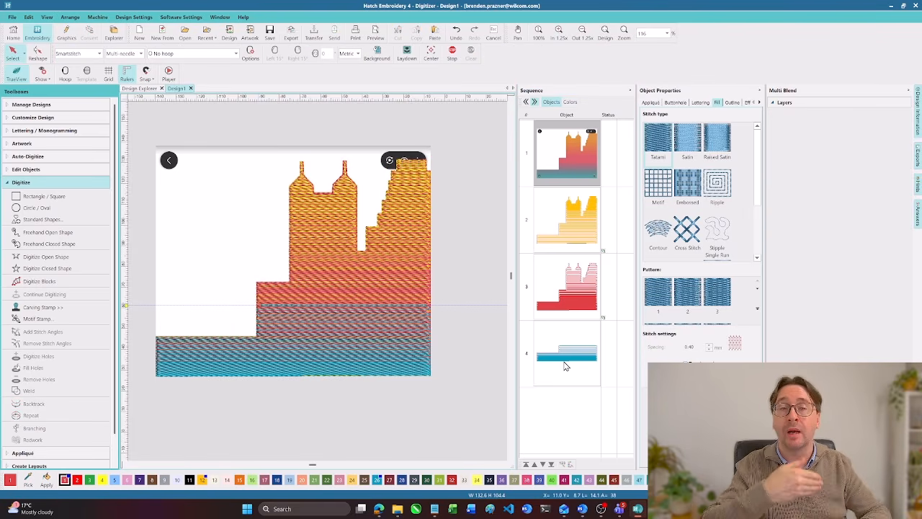